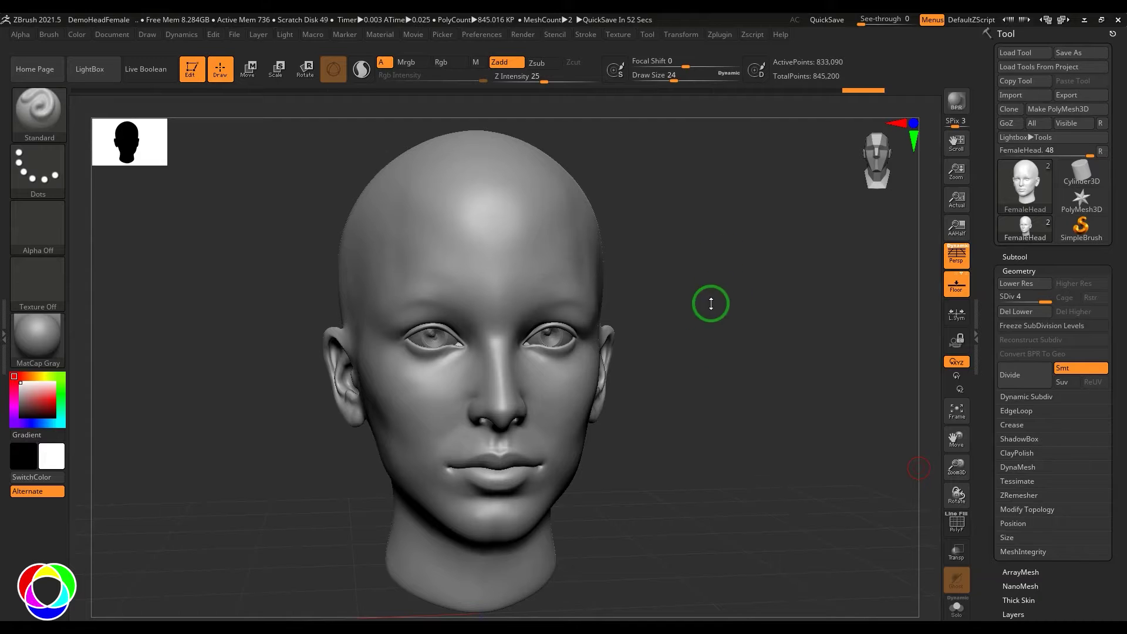
Examine the available masking brushes in both the mask-only brush list and the full sculpting brush library
left_click_drag(723, 303, 763, 314)
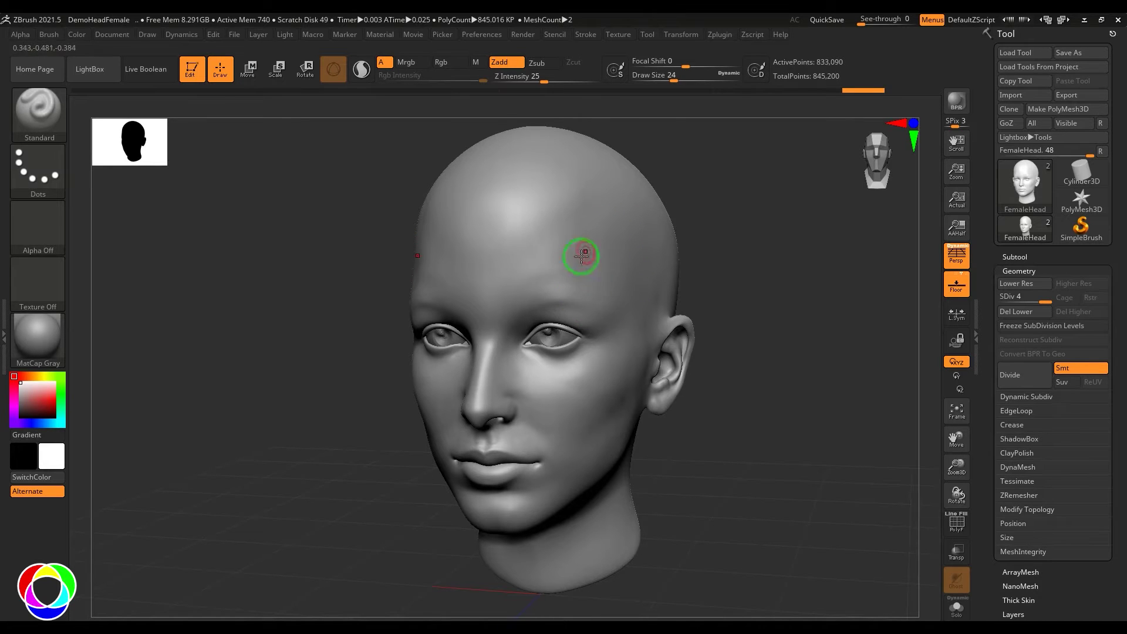
key("ctrl")
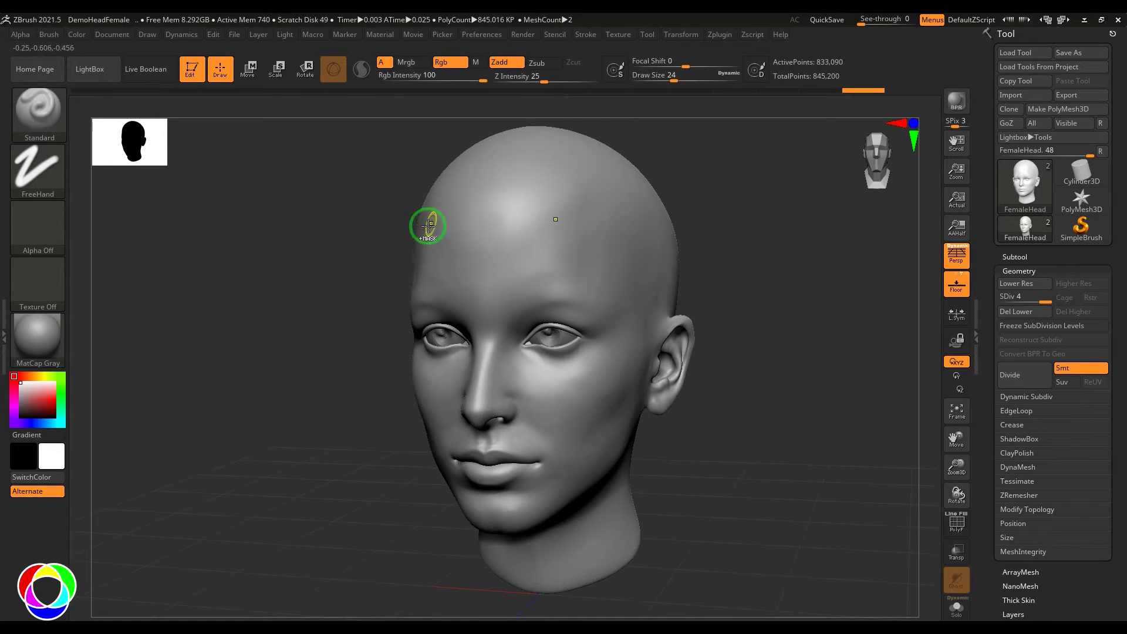
left_click(47, 128, "ctrl")
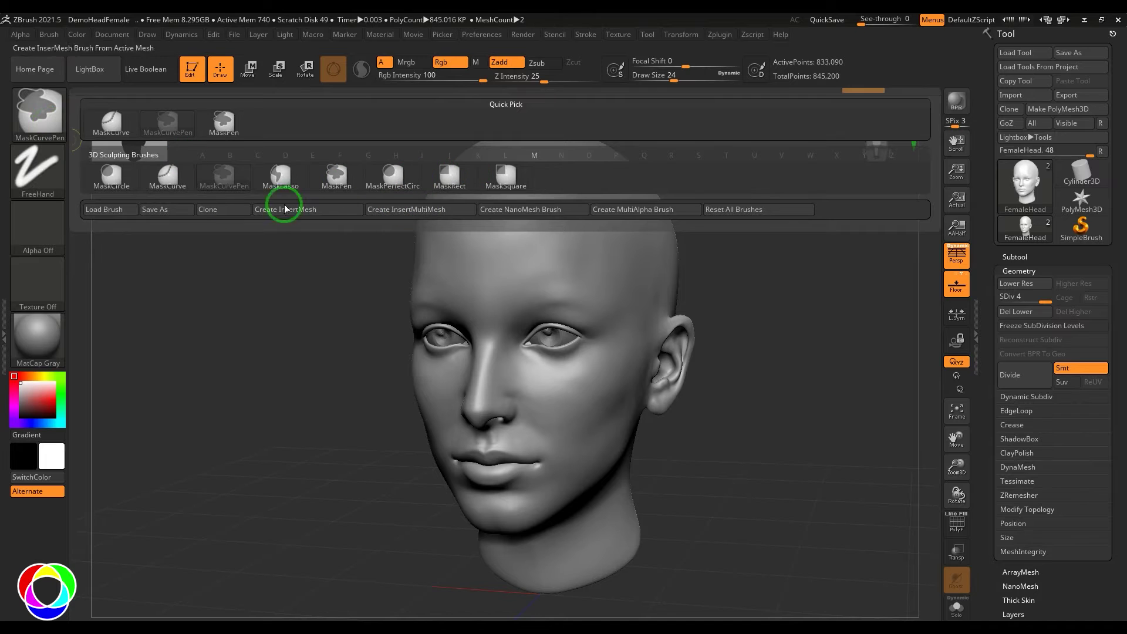
mouse_move(503, 195)
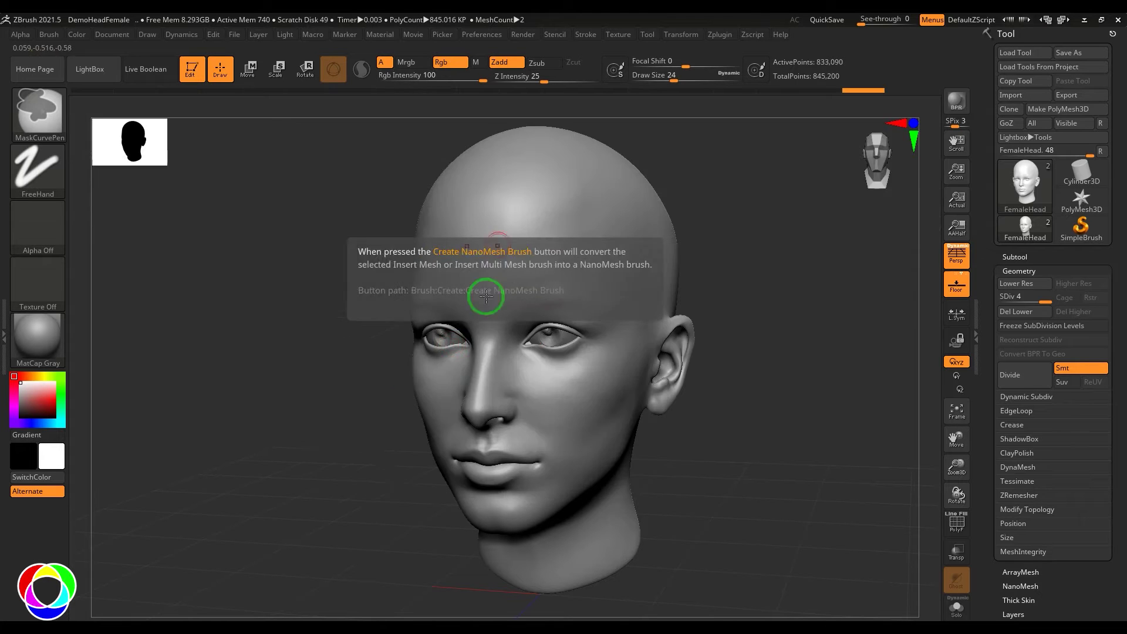
left_click(36, 120)
mouse_move(502, 374)
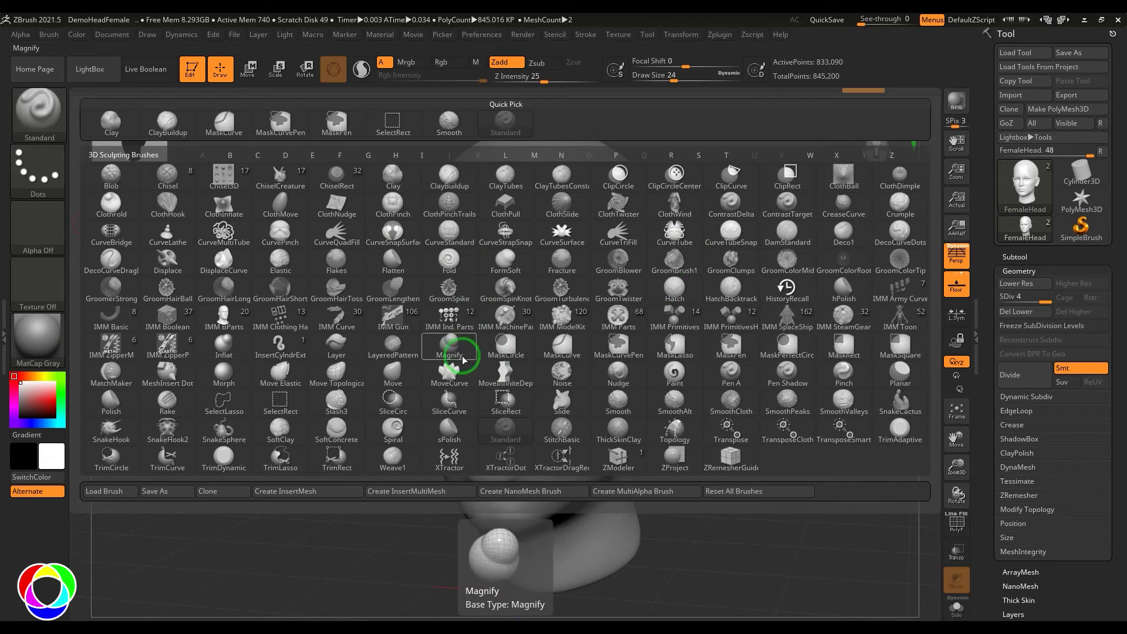
mouse_move(501, 354)
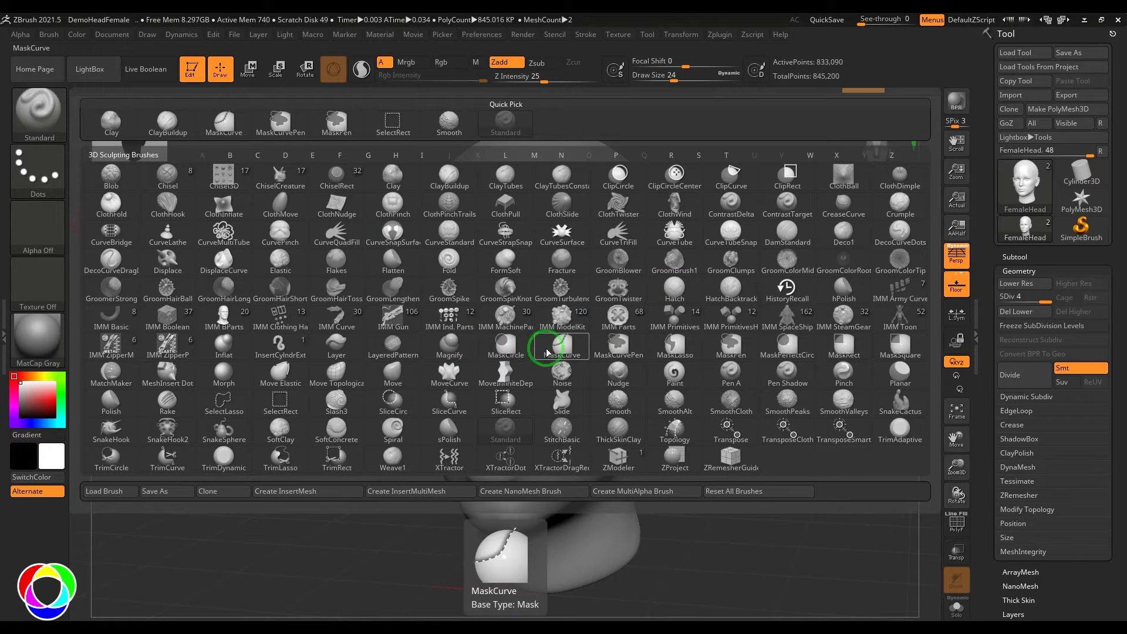
left_click(898, 354)
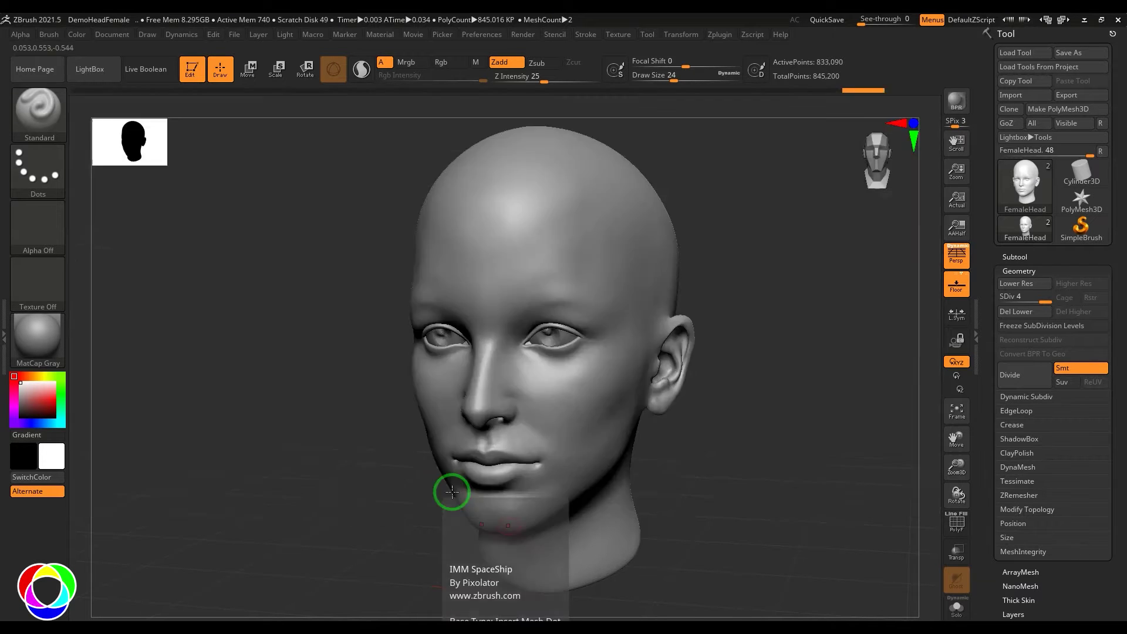
Choose the MaskPen as the masking brush and paint a slanted mask patch above each eyebrow
left_click(40, 115, "ctrl")
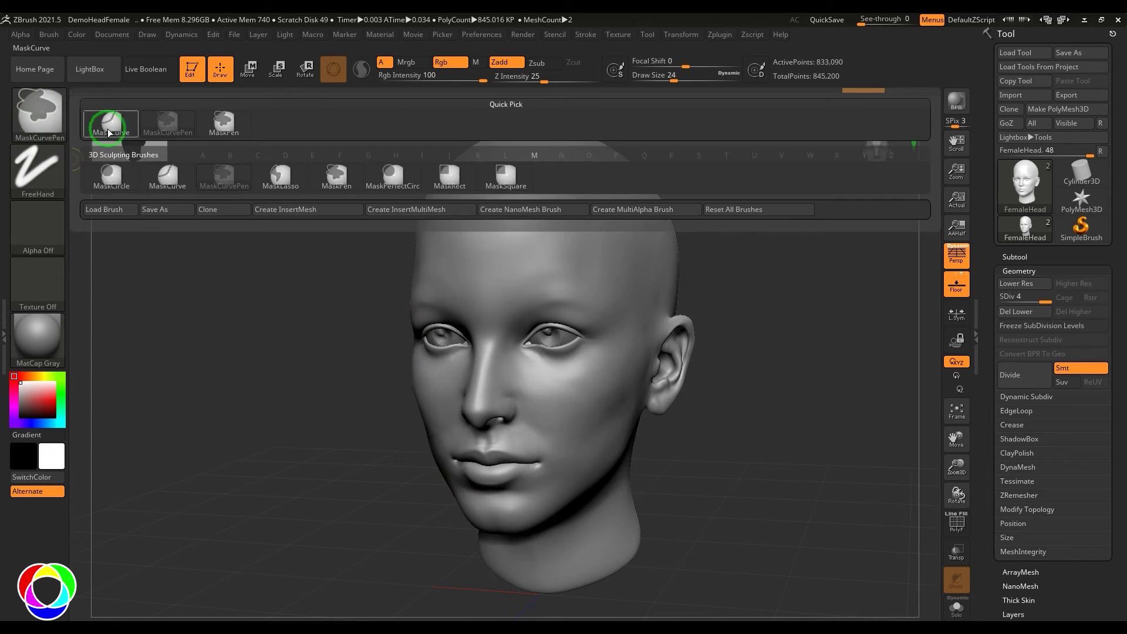
left_click(42, 117, "ctrl")
left_click(336, 179, "ctrl")
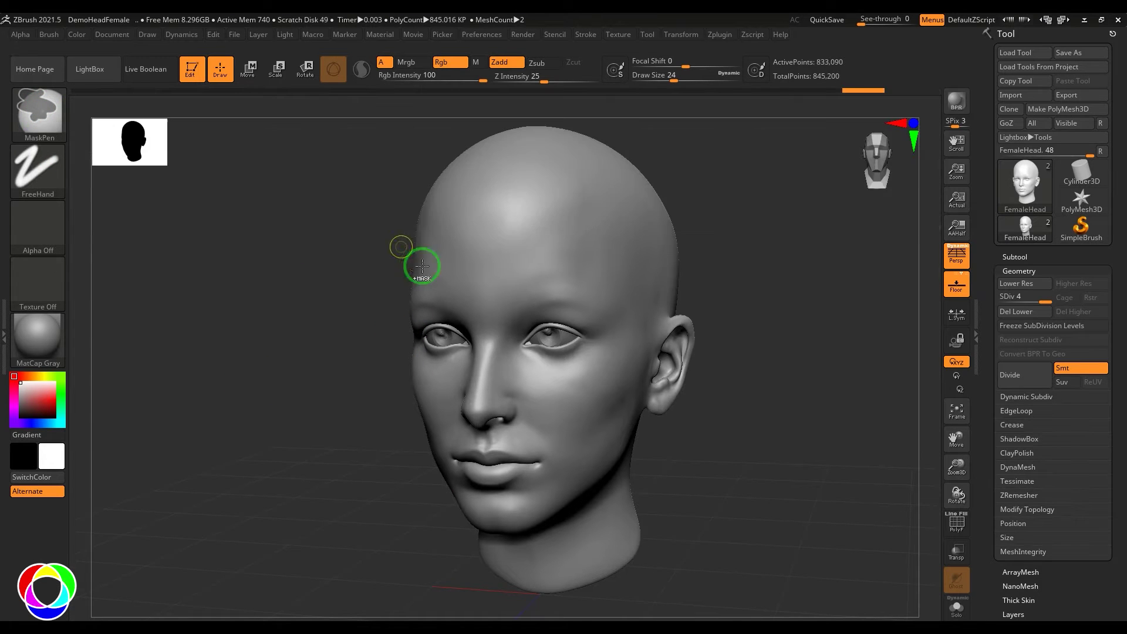
key("ctrl")
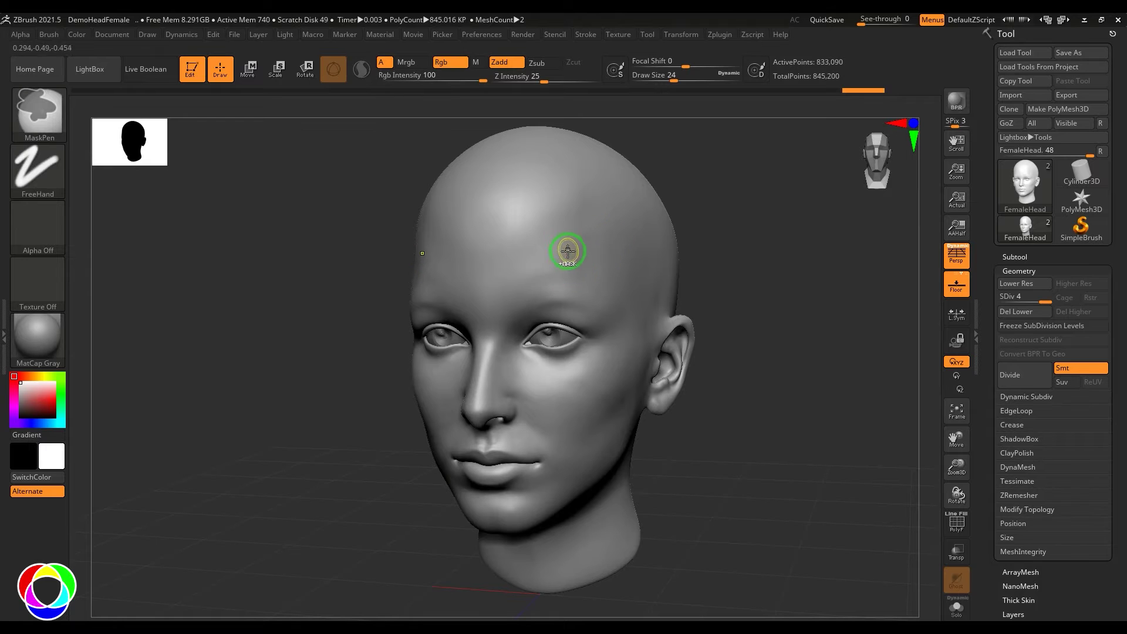
mouse_move(40, 122)
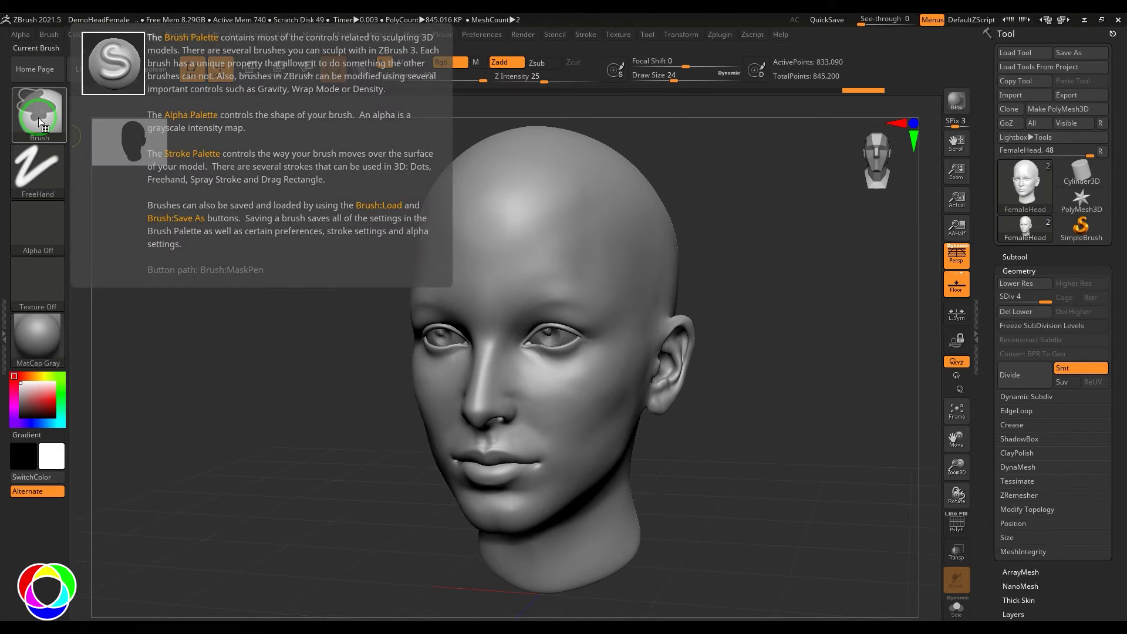
mouse_move(552, 275)
left_mouse_down("ctrl")
mouse_move(611, 243)
mouse_move(567, 290)
left_mouse_up("ctrl")
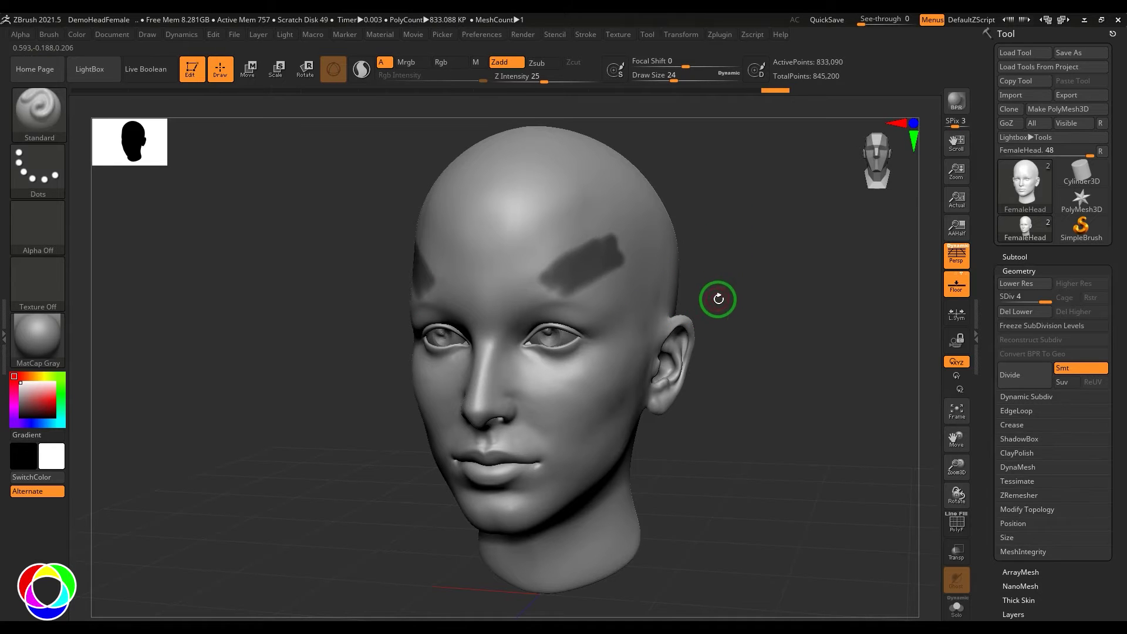
Toggle the ViewMask display repeatedly in the Masking settings to check the painted mask, leaving it switched on
left_click(1018, 272)
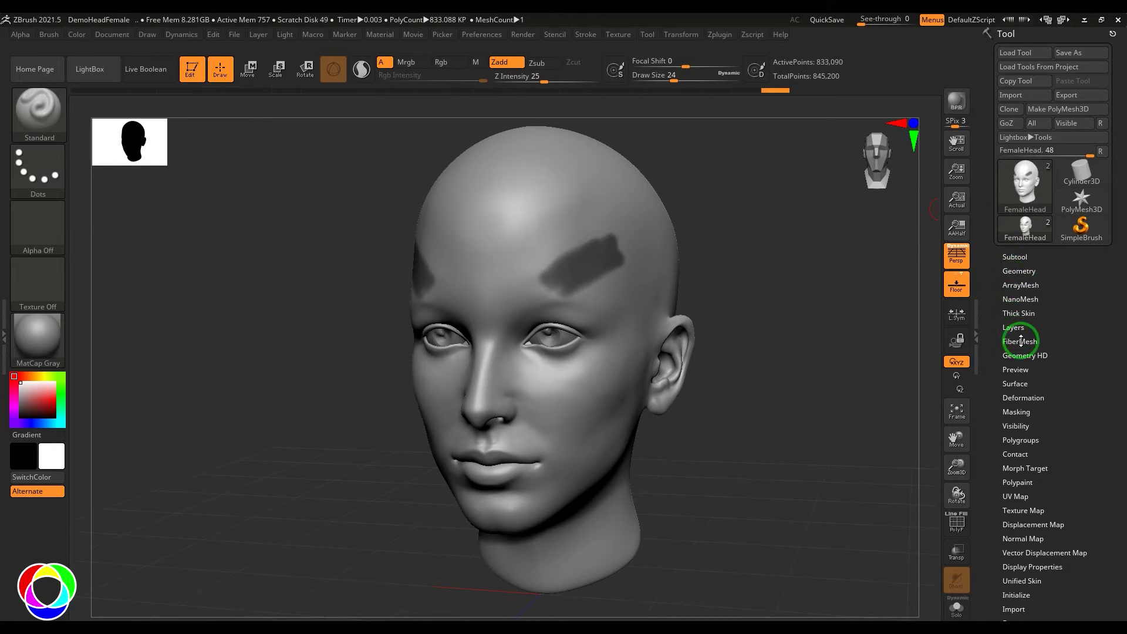
left_click_drag(1055, 345, 1058, 294)
left_click(1018, 362)
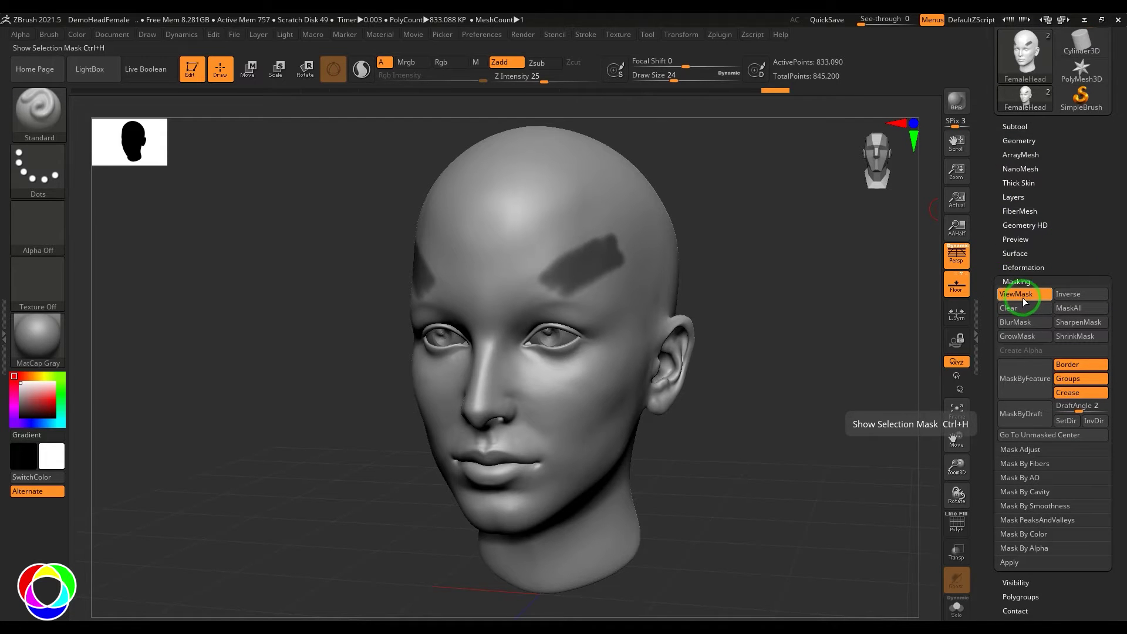
left_click(1023, 296)
left_click(1023, 295)
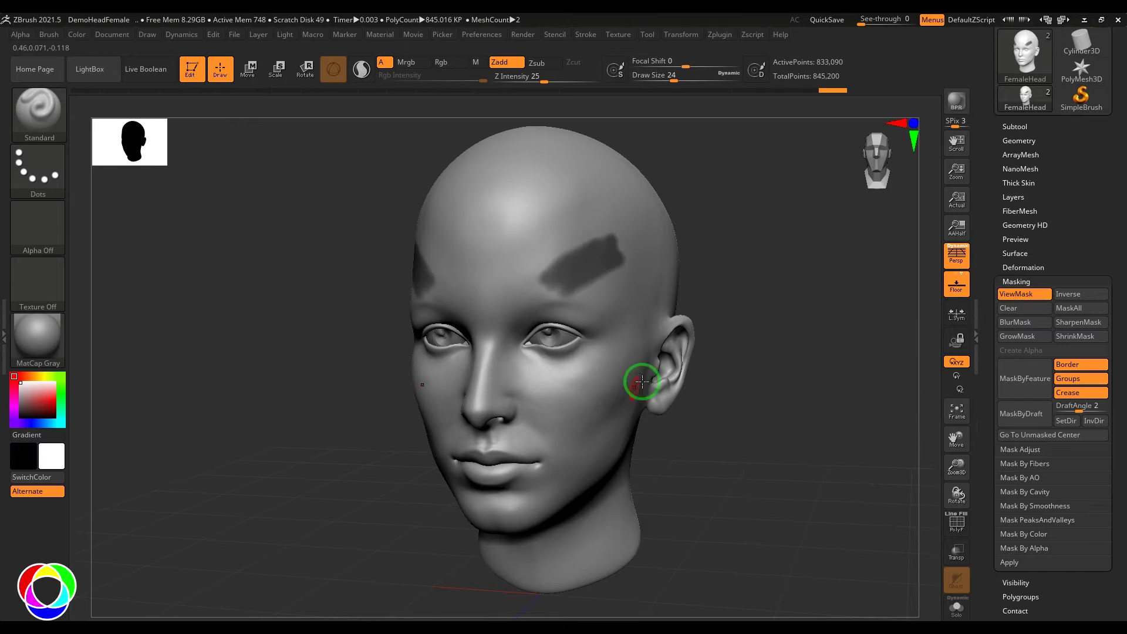
key("ctrl+h")
key("ctrl+h")
key("ctrl+h")
key("ctrl+h")
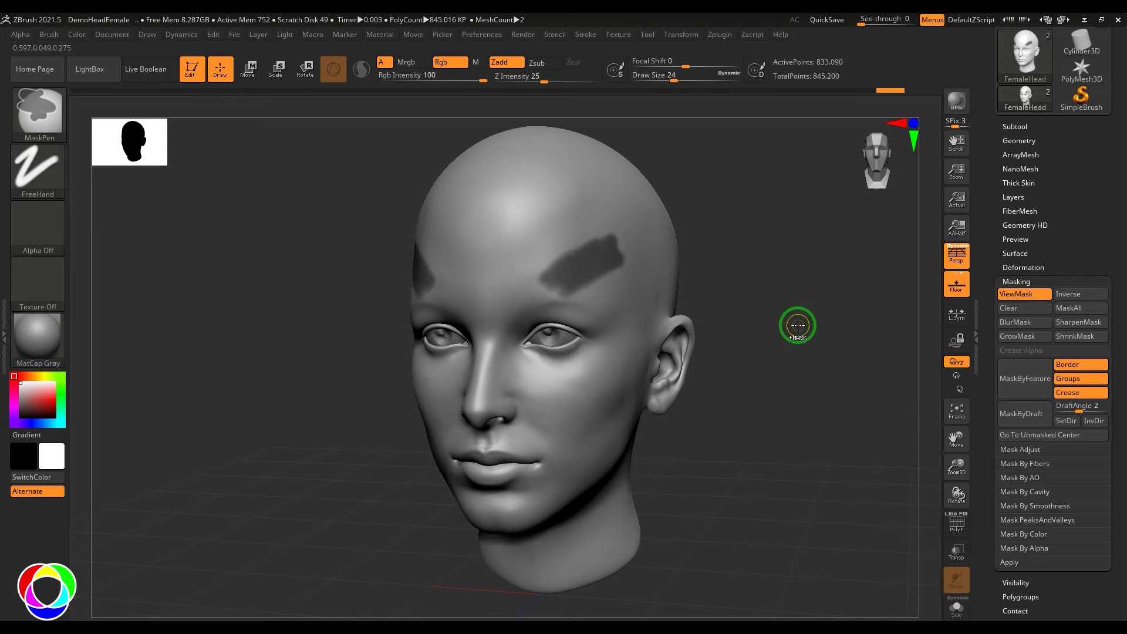
Enlarge the draw size to about 79, try sculpting around the masked brow patches with the Standard brush, and undo the sculpting
mouse_move(794, 296)
left_mouse_down()
mouse_move(776, 295)
mouse_move(792, 303)
left_mouse_up()
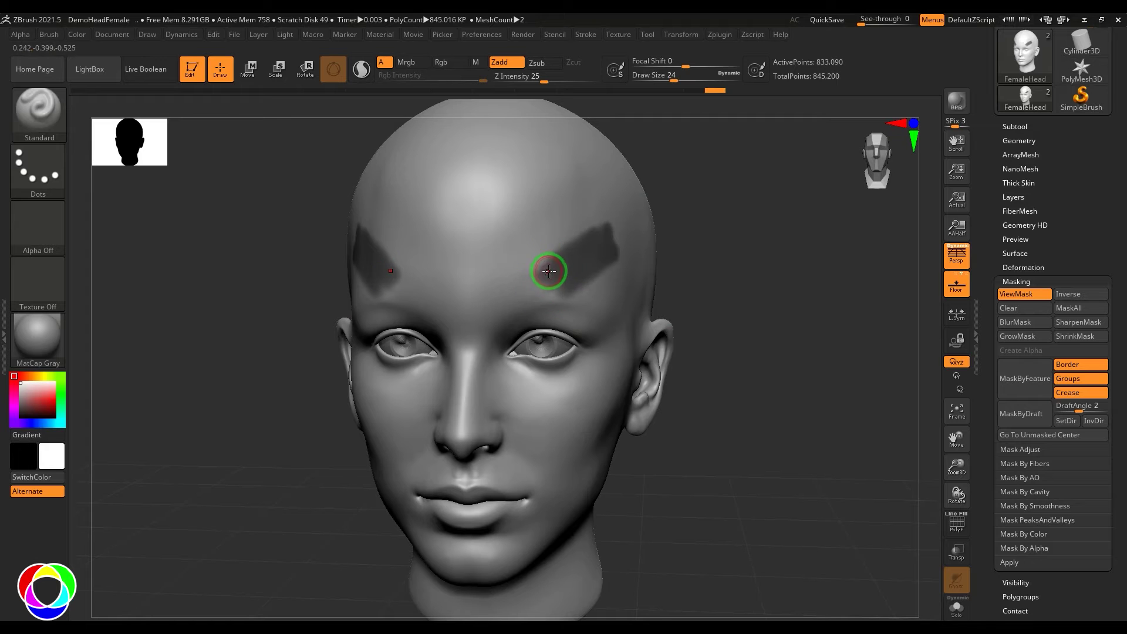
key("s")
mouse_move(551, 268)
left_mouse_down()
mouse_move(563, 269)
mouse_move(561, 281)
mouse_move(631, 241)
left_mouse_up()
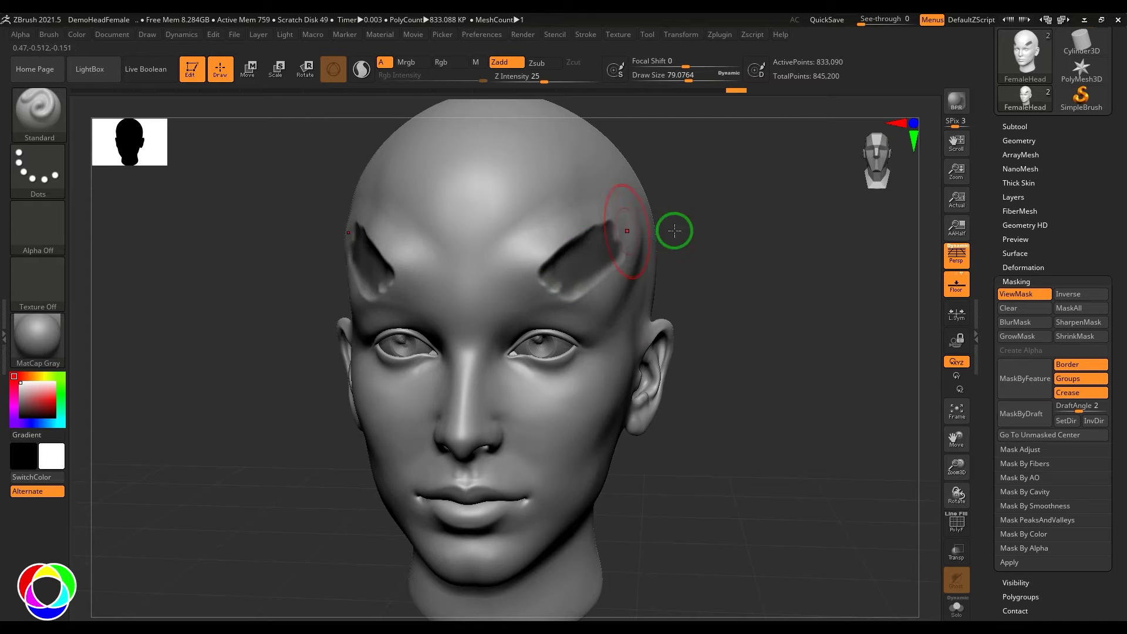
left_click_drag(757, 258, 717, 270)
left_click_drag(382, 434, 475, 414)
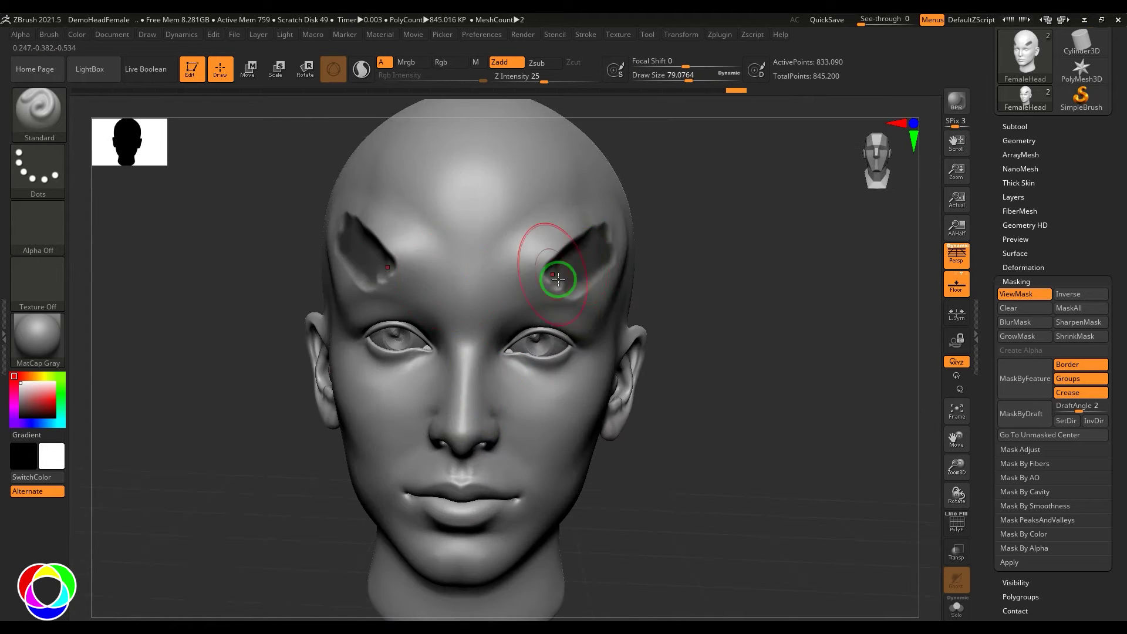
key("ctrl+z")
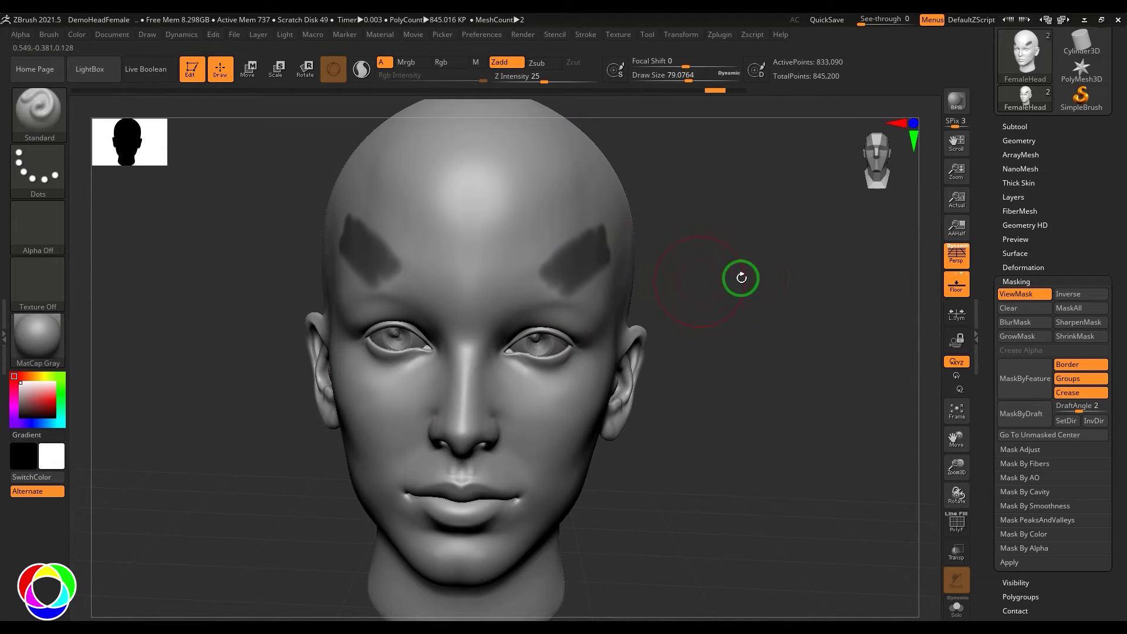
Try the Inflate Balloon deformation on the head with the brow patches masked
left_click(1023, 282)
left_click(1033, 267)
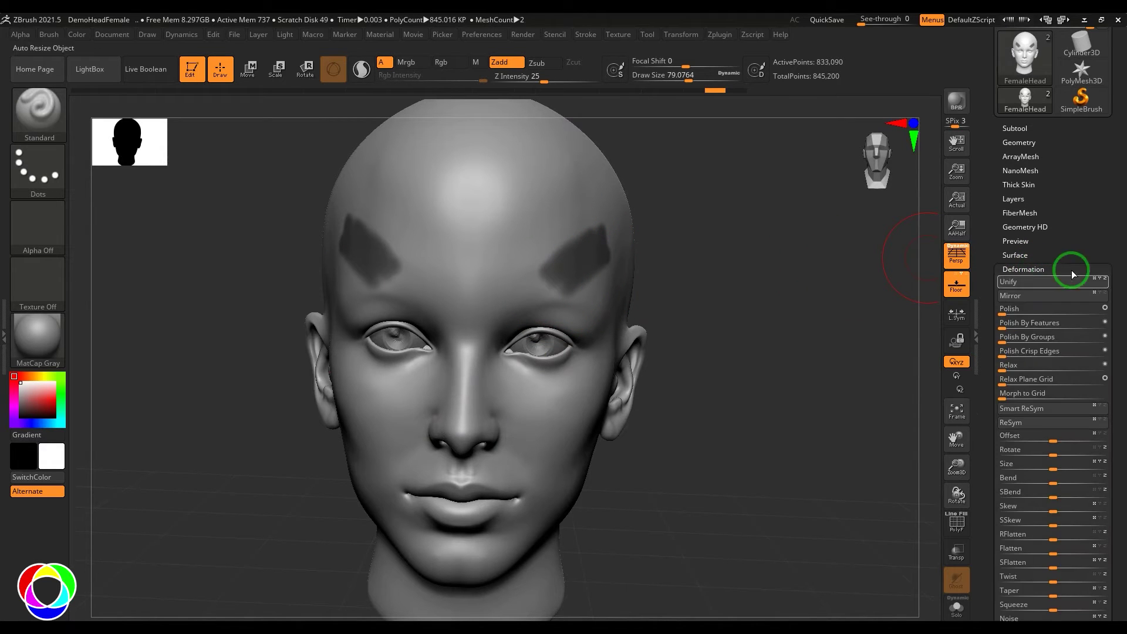
mouse_move(1051, 458)
left_mouse_down()
mouse_move(1099, 455)
mouse_move(1045, 459)
left_mouse_up()
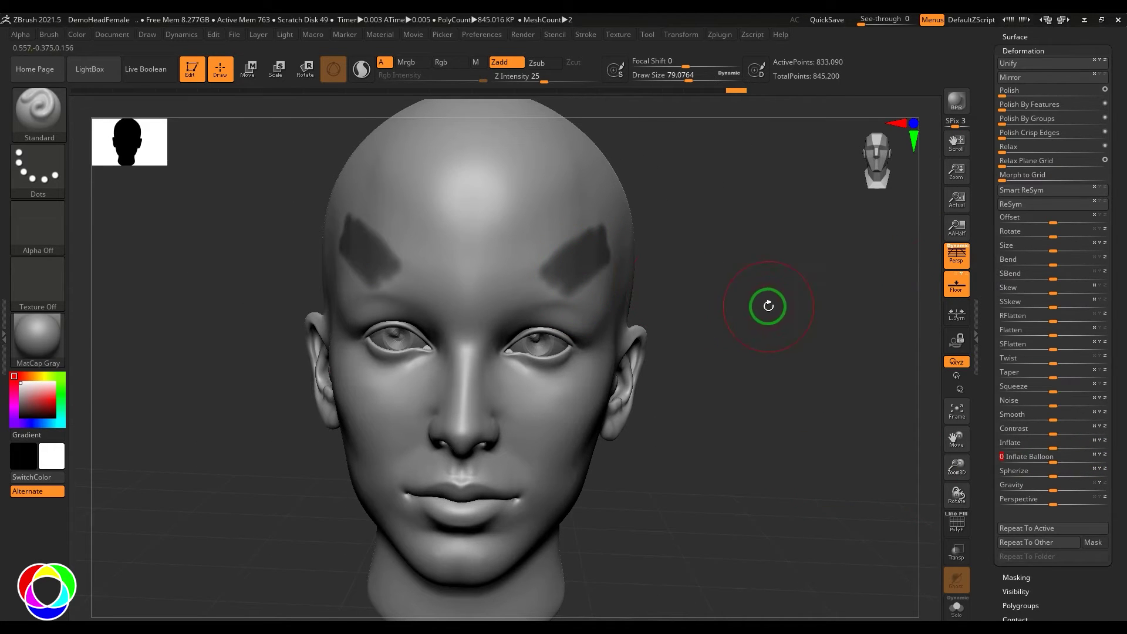
Snap the head to its front view and clear the mask from it
left_click_drag(743, 322, 757, 317, "shift")
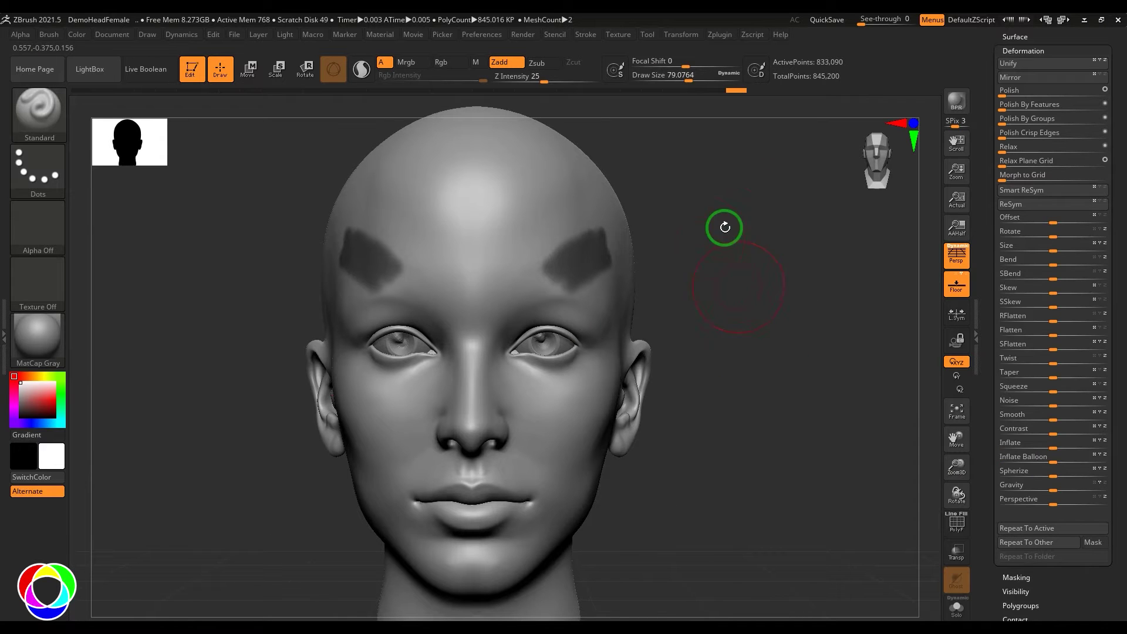
left_click_drag(713, 230, 843, 416, "ctrl")
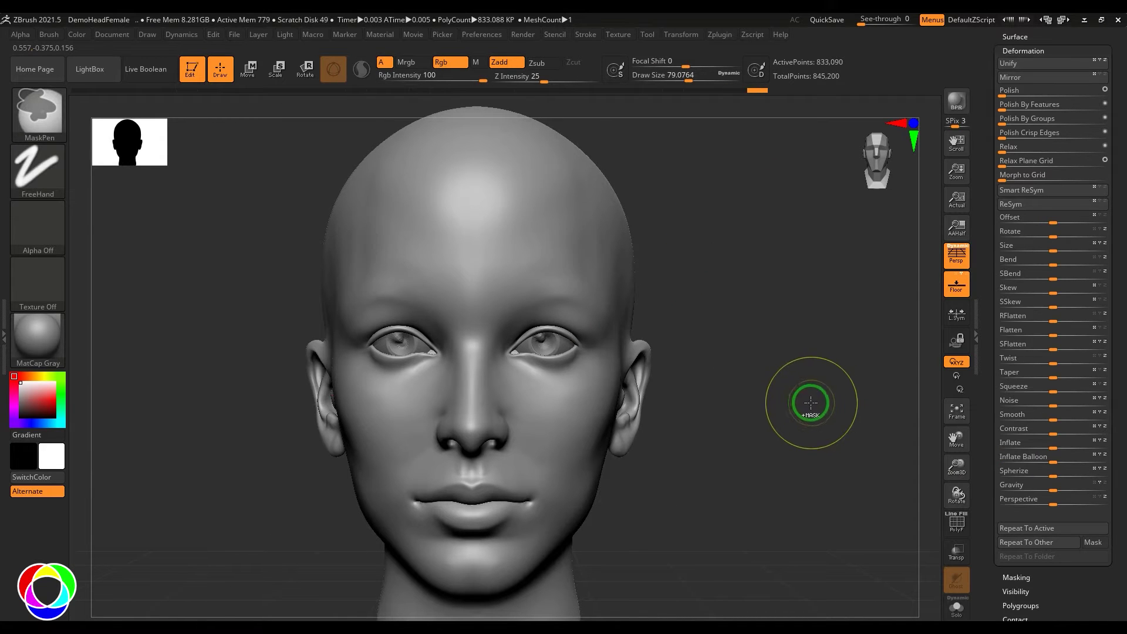
left_click_drag(1120, 224, 876, 317)
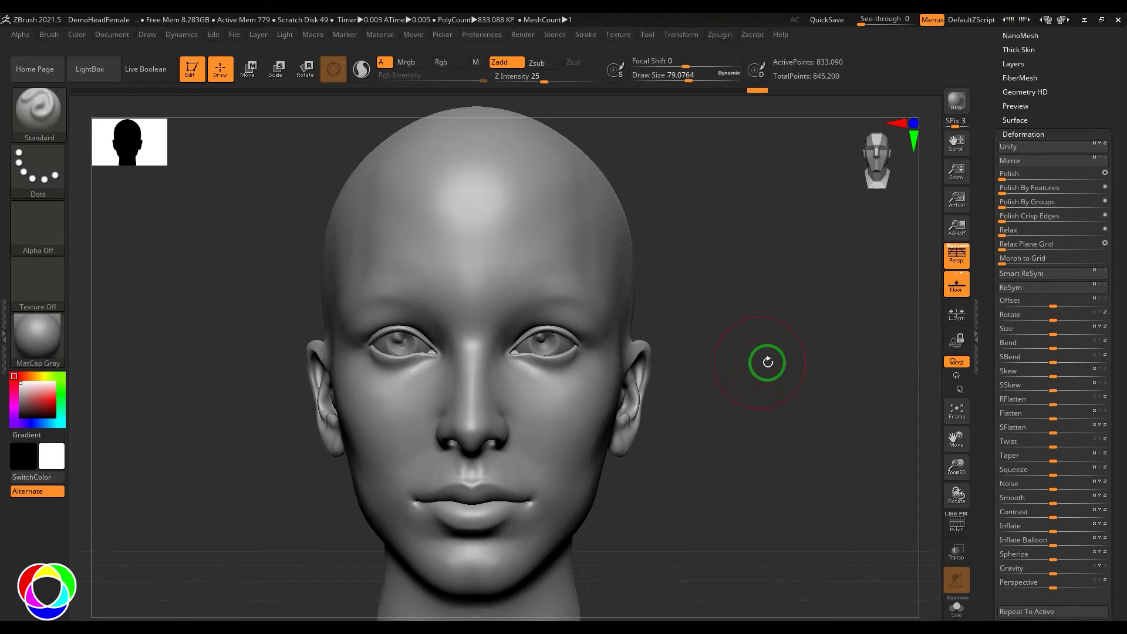
Paint a large round mask on each side of the forehead with the MaskPen, clearing the first attempt and repainting it
key("ctrl")
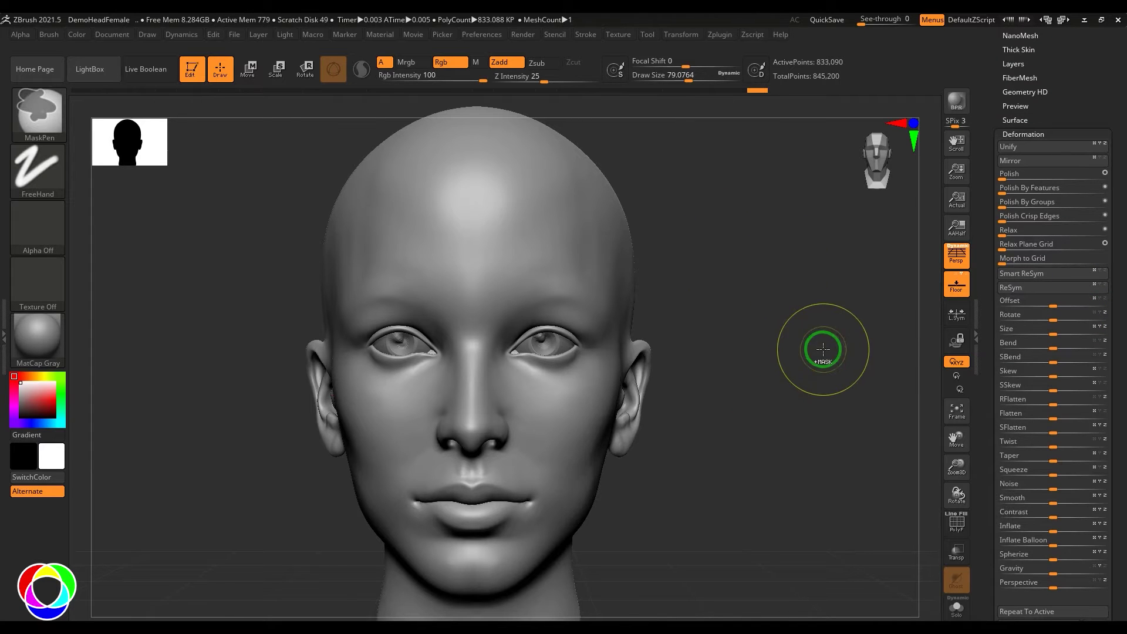
mouse_move(558, 239)
left_mouse_down("ctrl")
mouse_move(523, 232)
mouse_move(556, 231)
mouse_move(595, 301)
left_mouse_up("ctrl")
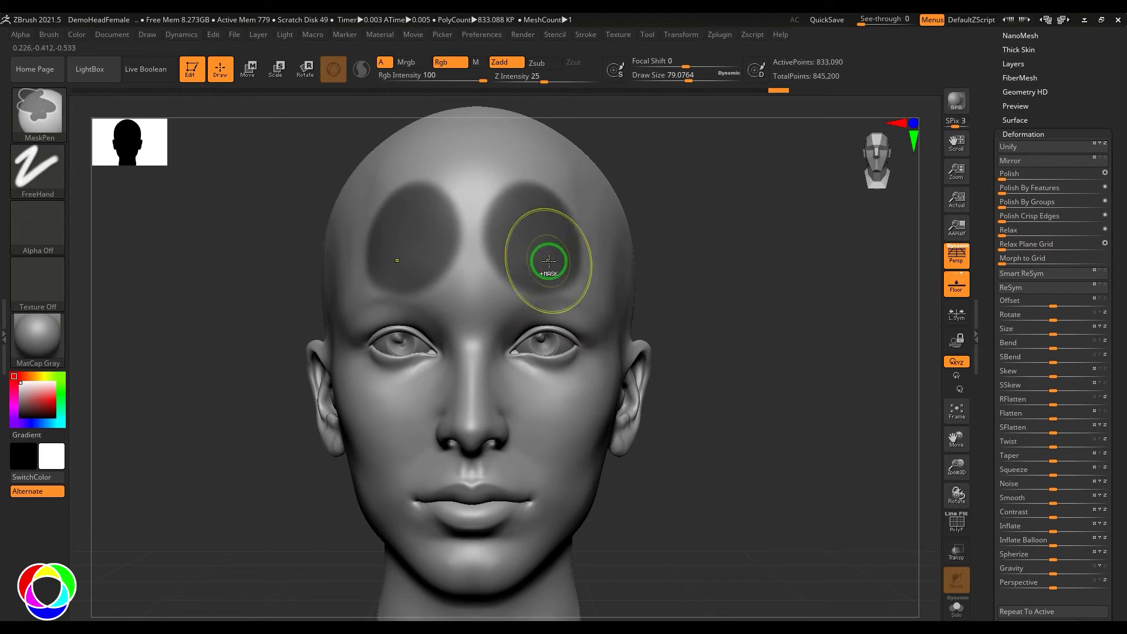
key("ctrl")
left_click_drag(735, 241, 863, 394, "ctrl")
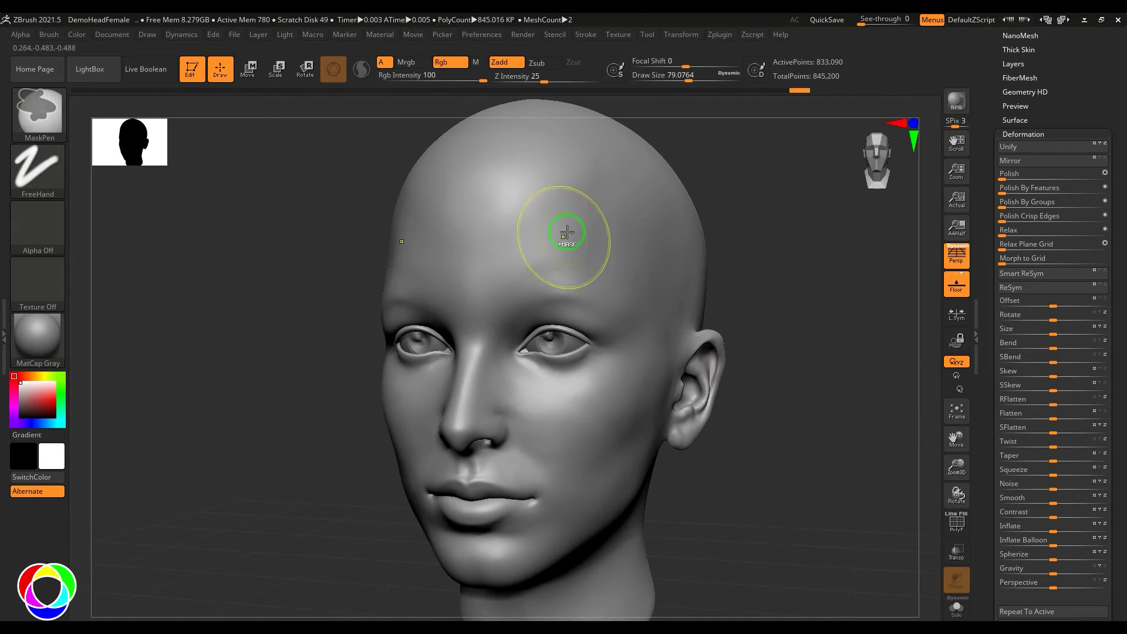
mouse_move(565, 231)
left_mouse_down("ctrl")
mouse_move(539, 221)
mouse_move(584, 238)
left_mouse_up("ctrl")
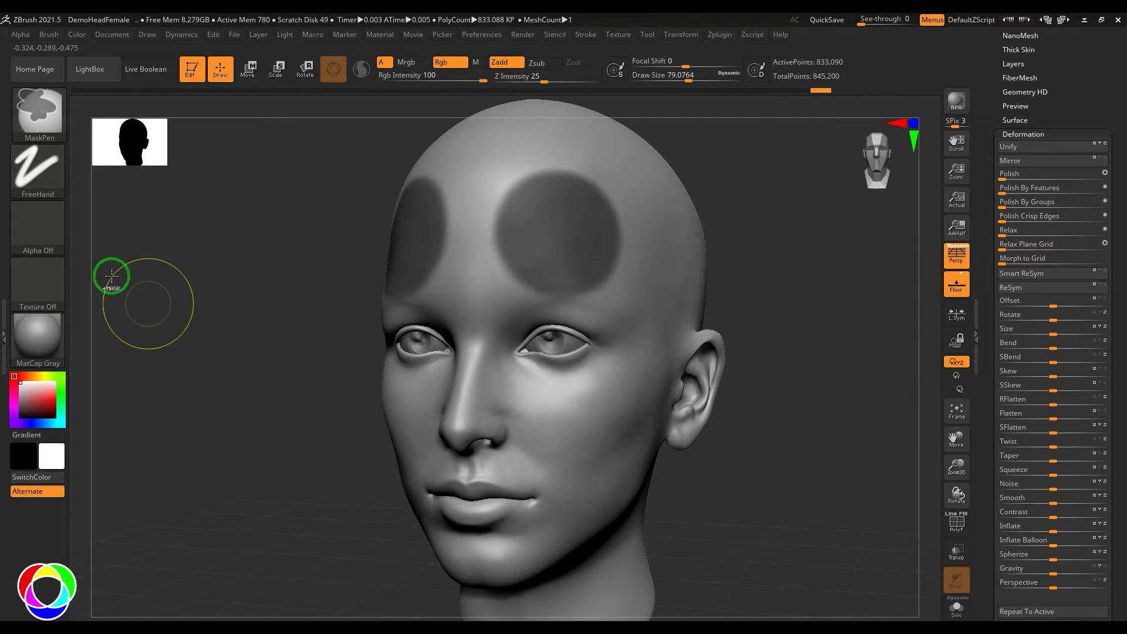
Give the MaskPen the star-shaped Alpha 10 and the DragRect stroke, and mask a star on the temple beside the round patch
mouse_move(54, 183)
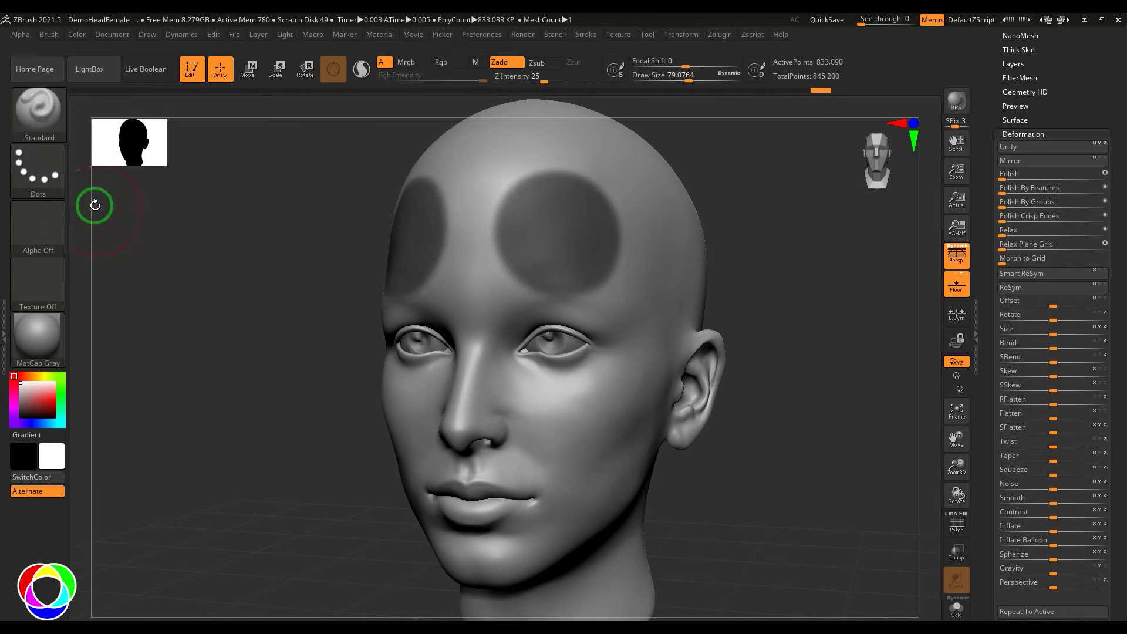
left_click(58, 231)
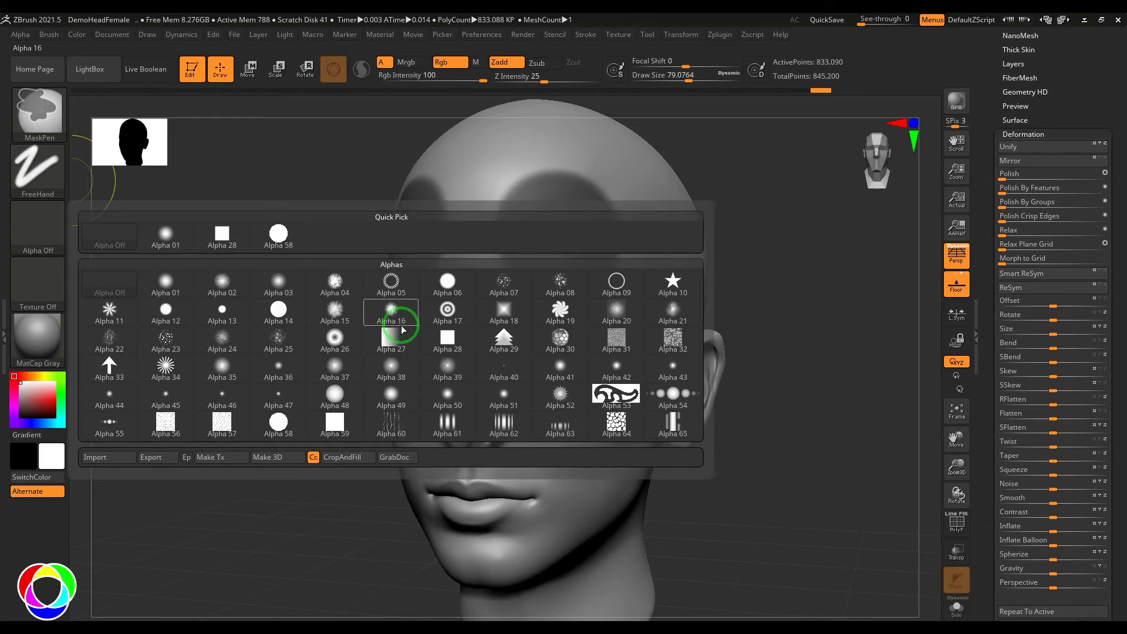
left_click(672, 289)
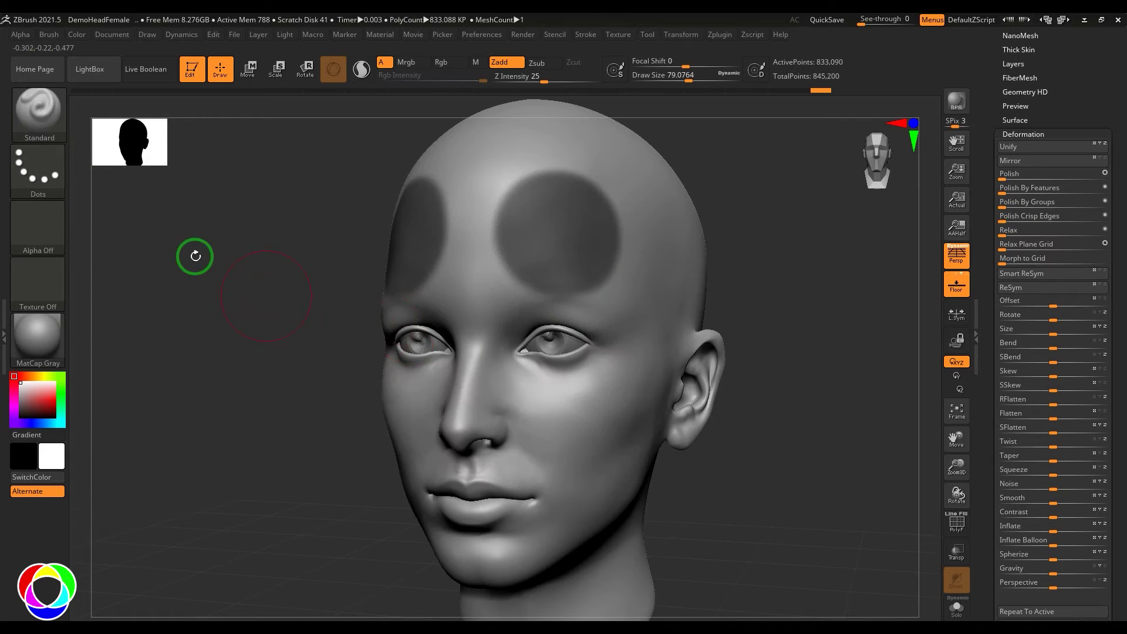
left_click(37, 169)
left_click(166, 183)
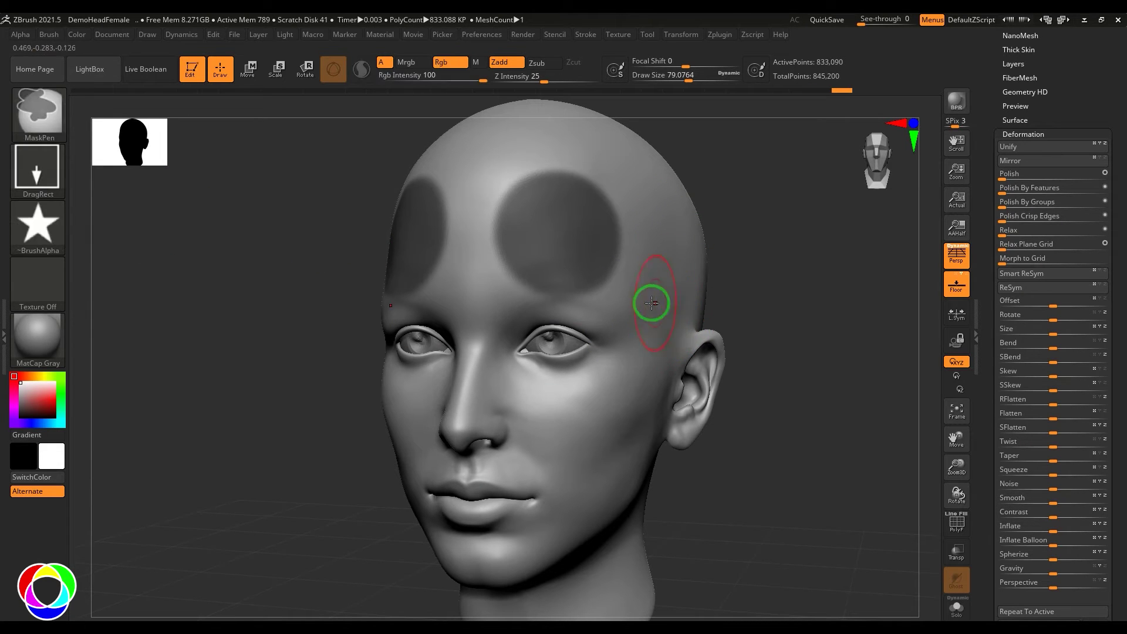
left_click_drag(646, 298, 684, 327, "ctrl")
mouse_move(810, 291)
left_mouse_down("ctrl")
mouse_move(802, 309)
mouse_move(820, 308)
mouse_move(632, 305)
left_mouse_up("ctrl")
key("ctrl+z")
Set the MaskPen to the Dots stroke and turn its alpha off
left_click(36, 170)
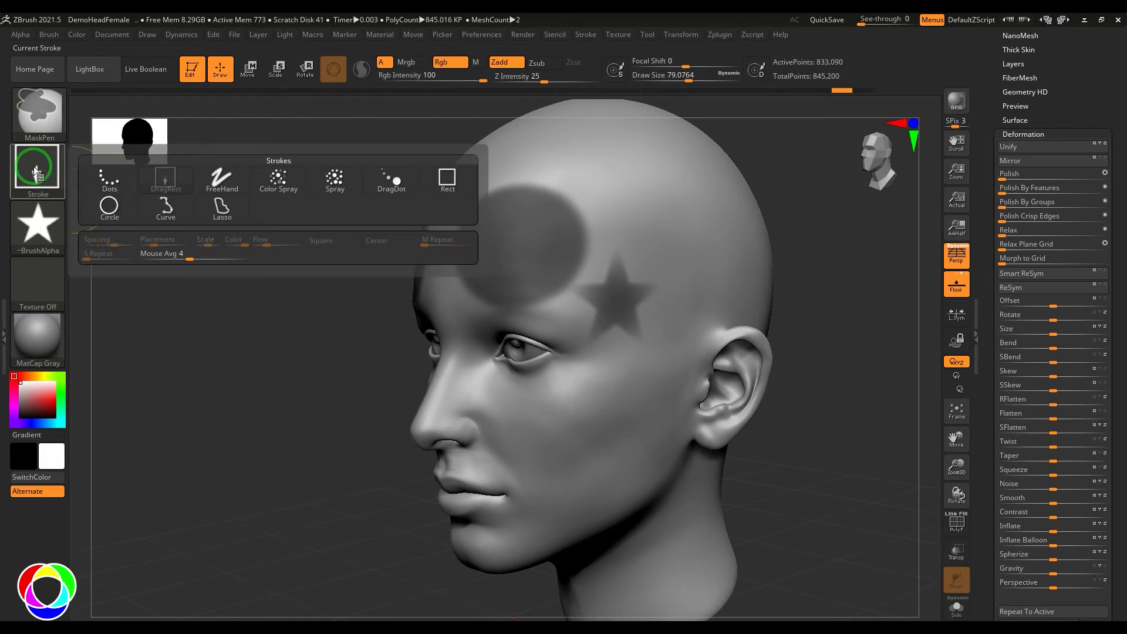
left_click(108, 180, "ctrl")
left_click(38, 227, "ctrl")
left_click(107, 232, "ctrl")
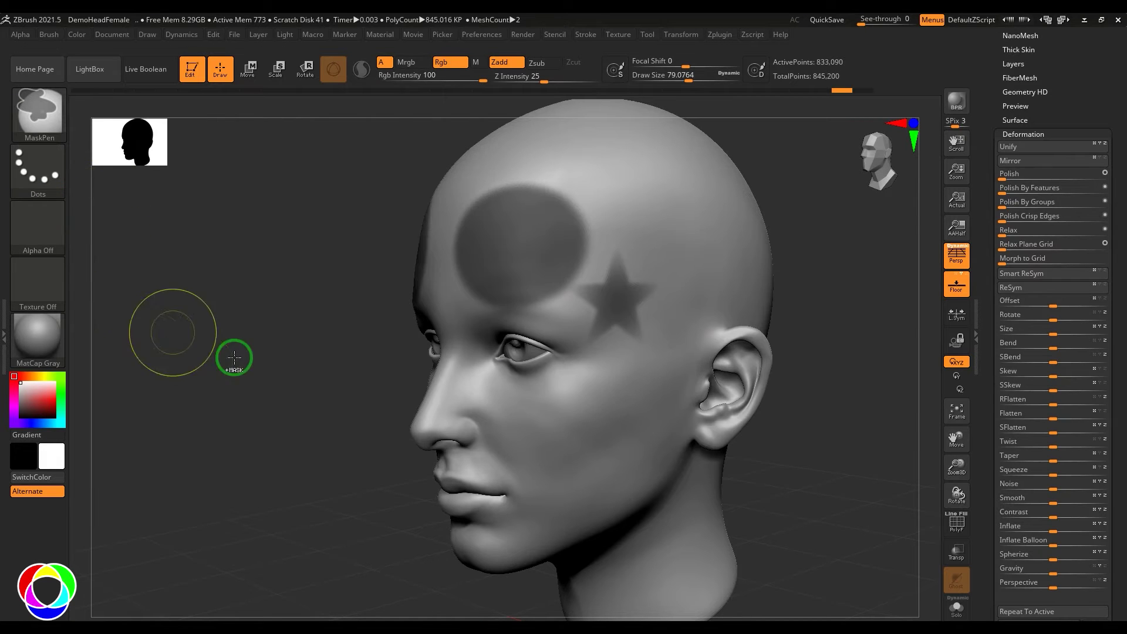
Paint a curved mask stroke around the star, sweeping from the upper temple down toward the cheek, with the MaskPen
left_click_drag(629, 273, 592, 311, "ctrl+alt")
mouse_move(619, 269)
left_mouse_down("ctrl")
mouse_move(654, 222)
mouse_move(712, 276)
mouse_move(604, 433)
mouse_move(634, 389)
mouse_move(609, 394)
mouse_move(565, 364)
mouse_move(583, 395)
mouse_move(548, 435)
mouse_move(626, 411)
mouse_move(684, 372)
mouse_move(609, 440)
mouse_move(738, 324)
mouse_move(747, 239)
mouse_move(650, 199)
left_mouse_up("ctrl")
mouse_move(733, 236)
left_mouse_down("ctrl+alt")
mouse_move(706, 336)
mouse_move(674, 364)
left_mouse_up("ctrl+alt")
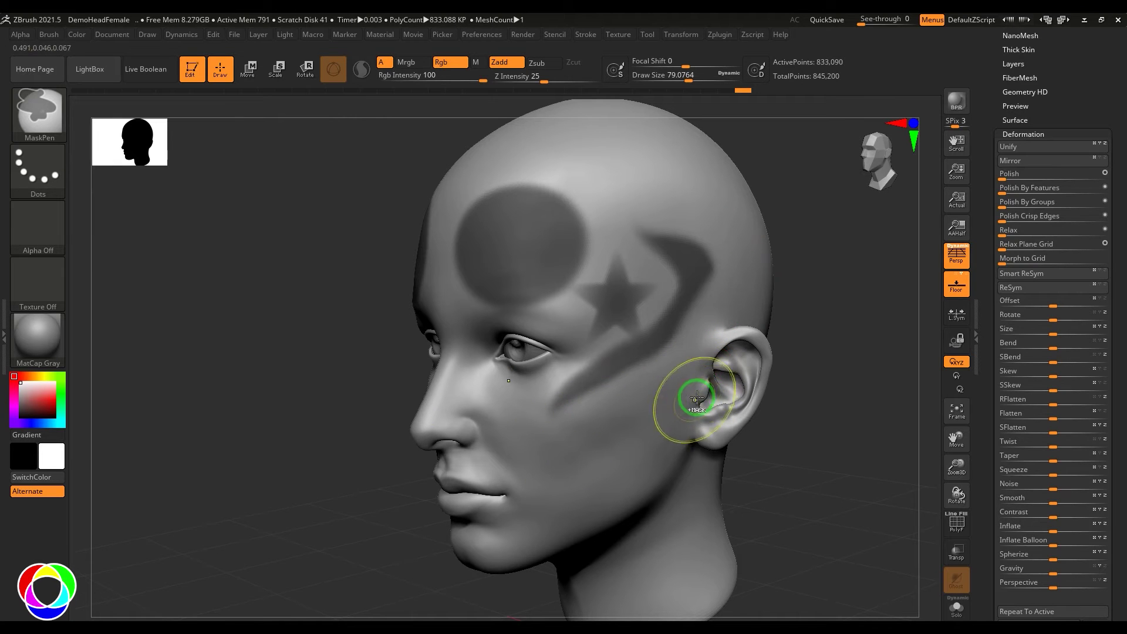
Bring up the tool's Masking settings and blur the edges of the painted mask several times
left_click(1024, 134)
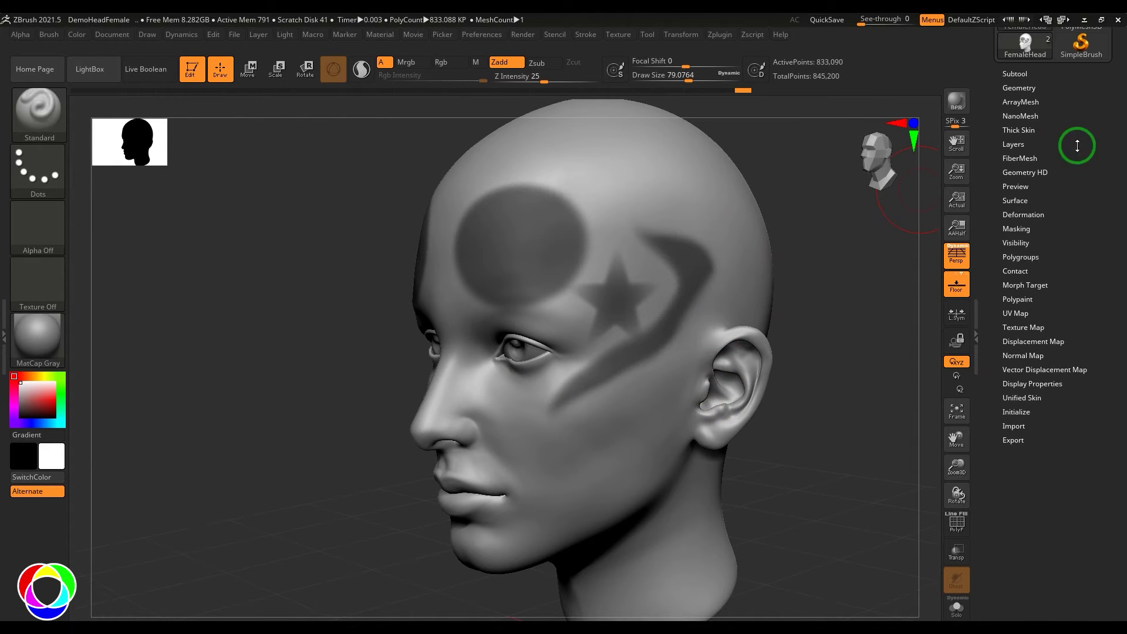
left_click(1033, 228)
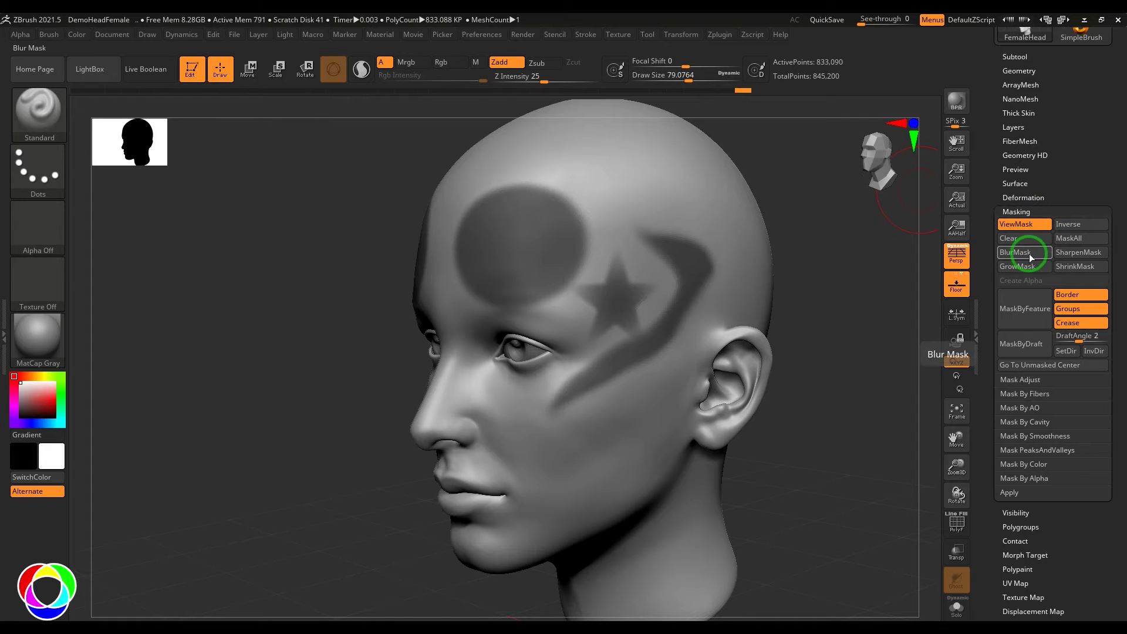
mouse_move(1085, 252)
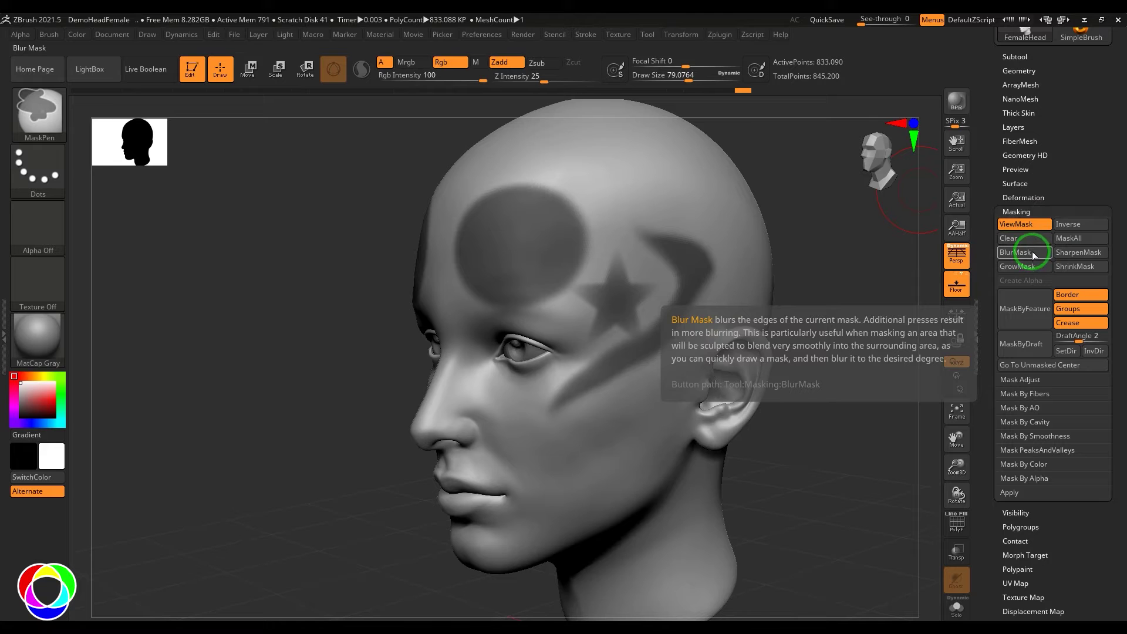
left_click(634, 414, "ctrl")
left_click(644, 413, "ctrl")
left_click(651, 417, "ctrl")
left_click(595, 410, "ctrl")
left_click(634, 395, "ctrl")
left_click(694, 378, "ctrl")
left_click(1016, 252)
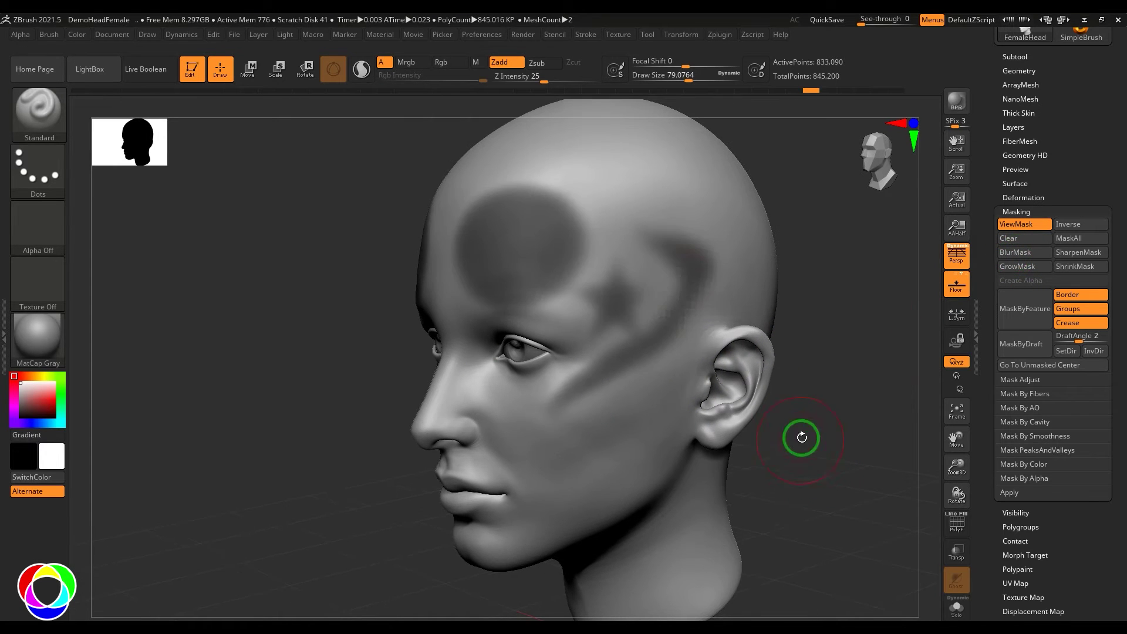
Sharpen the edges of the blurred mask with SharpenMask
left_click(1078, 253)
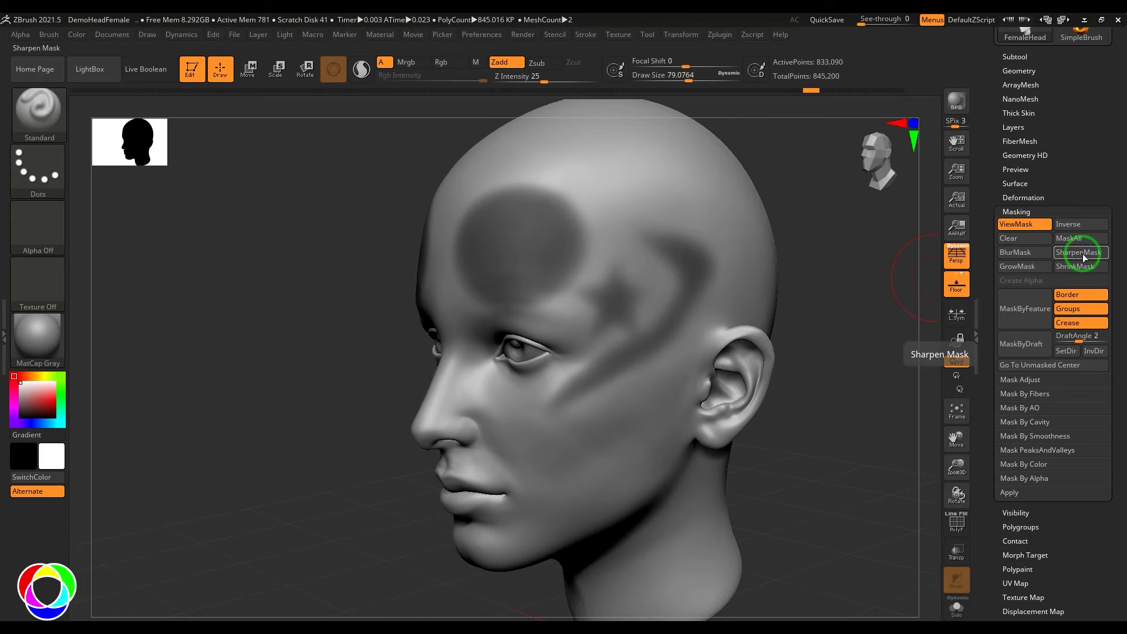
left_click(1083, 254)
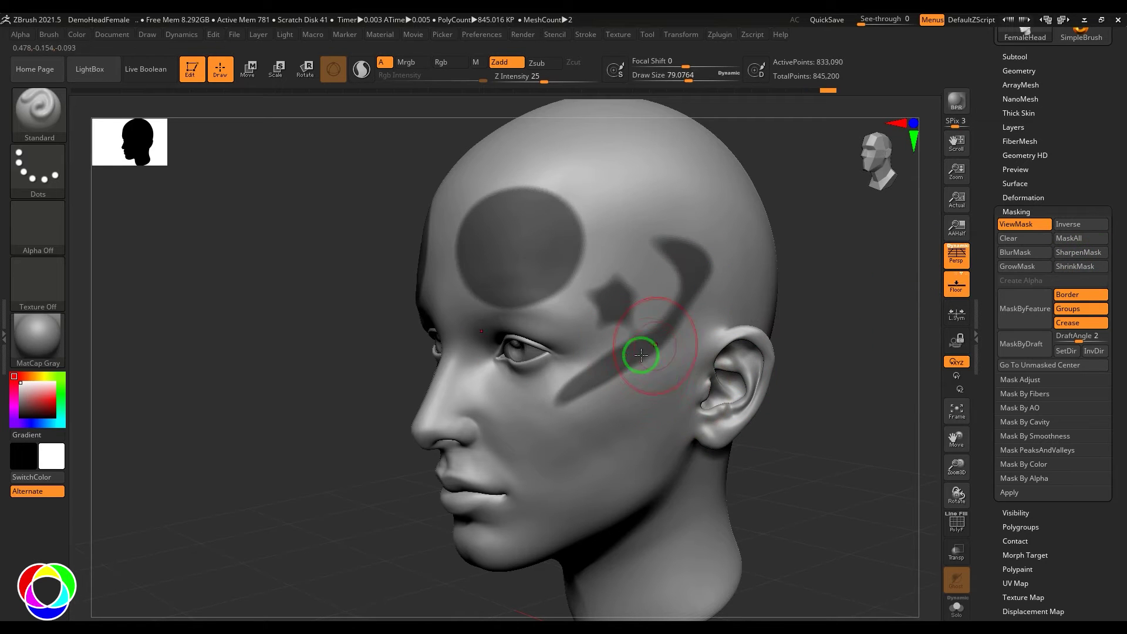
Blur the mask once more directly on the model and sharpen it repeatedly until its outlines are crisp
left_click(649, 327, "ctrl")
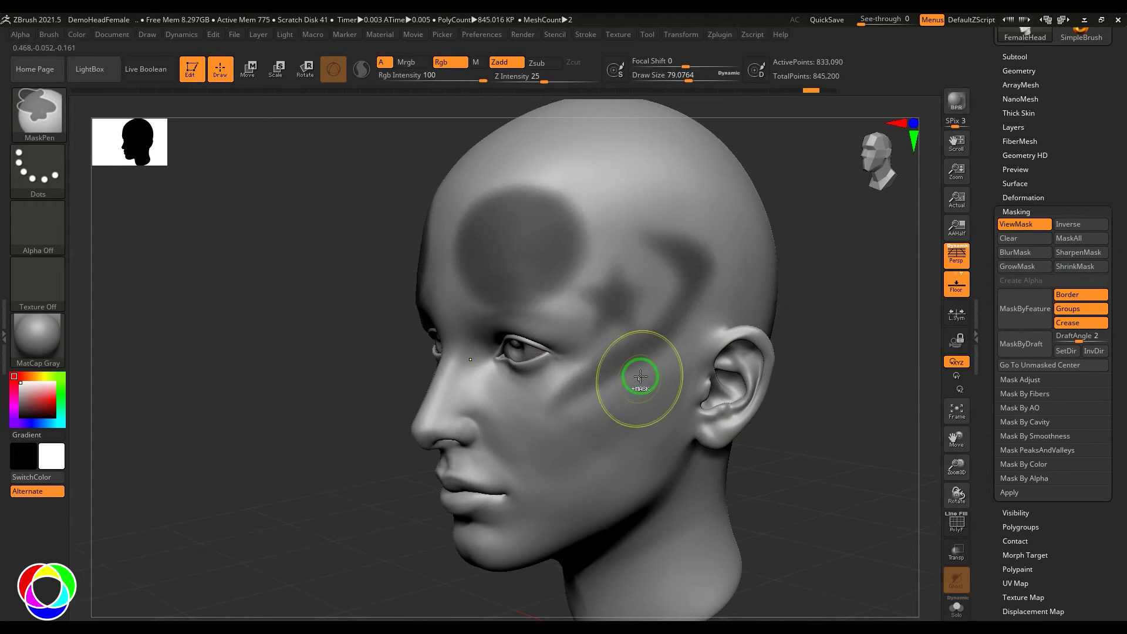
left_click(632, 379, "ctrl+alt")
left_click(646, 387, "ctrl+alt")
left_click(649, 389, "ctrl+alt")
left_click_drag(851, 452, 863, 472, "alt")
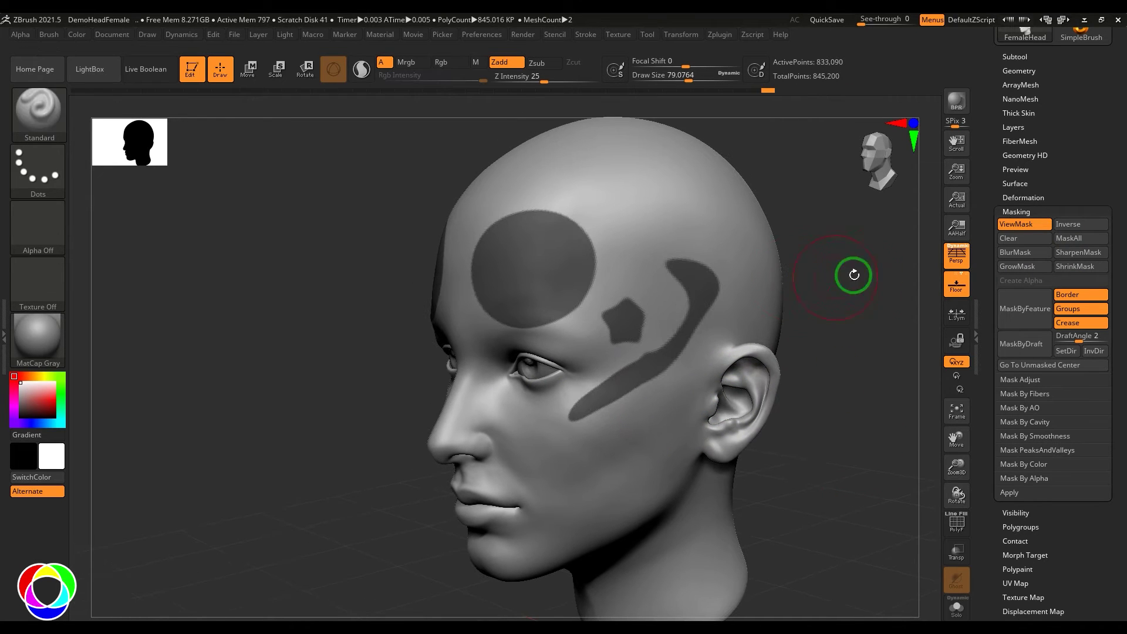
Grow the mask outward several times and shrink it back with ShrinkMask
left_click(1030, 270)
left_click(1031, 271)
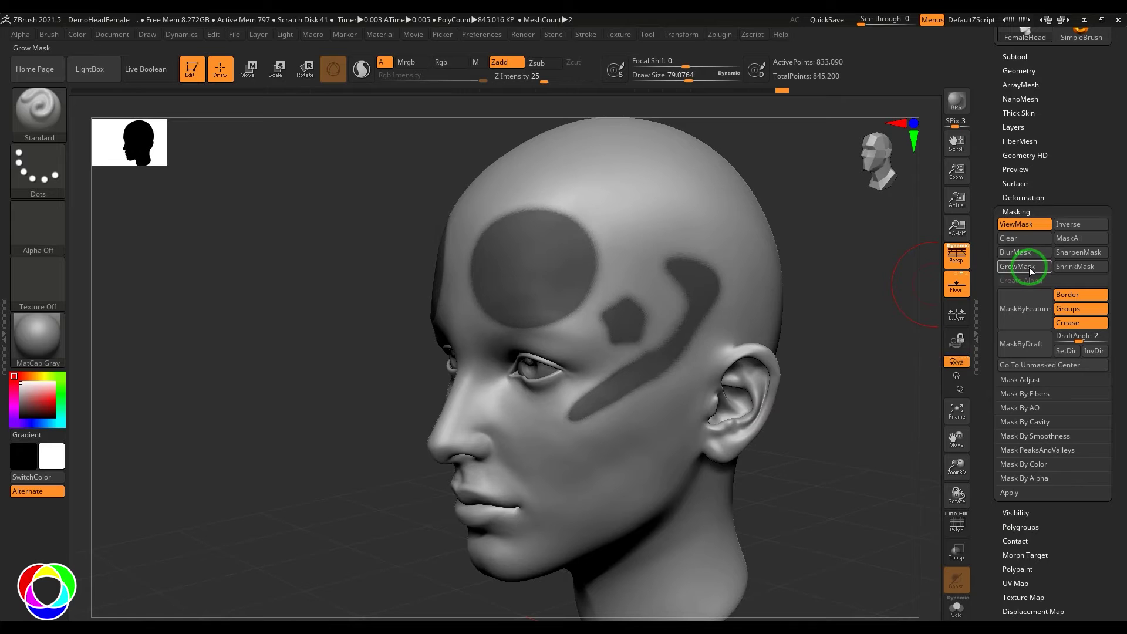
left_click(1032, 273)
left_click(1076, 266)
left_click(1077, 265)
left_click_drag(937, 346, 812, 423)
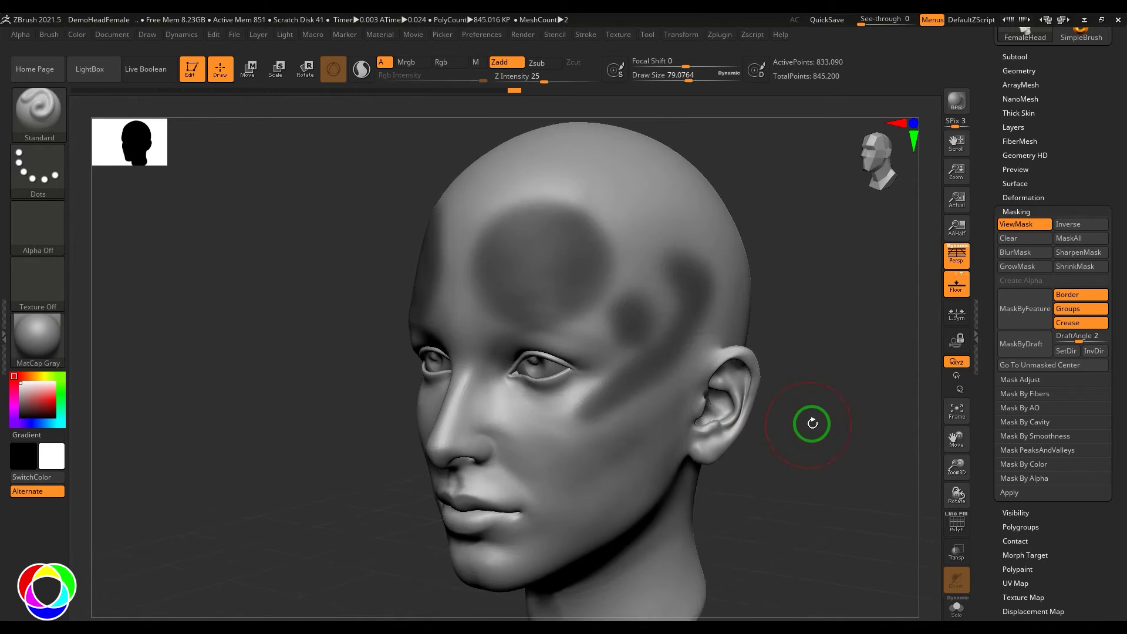
Try clearing the mask with the Clear command and from the empty canvas, undoing each clear
left_click(1034, 238)
key("ctrl+z")
left_click_drag(818, 276, 901, 377, "ctrl")
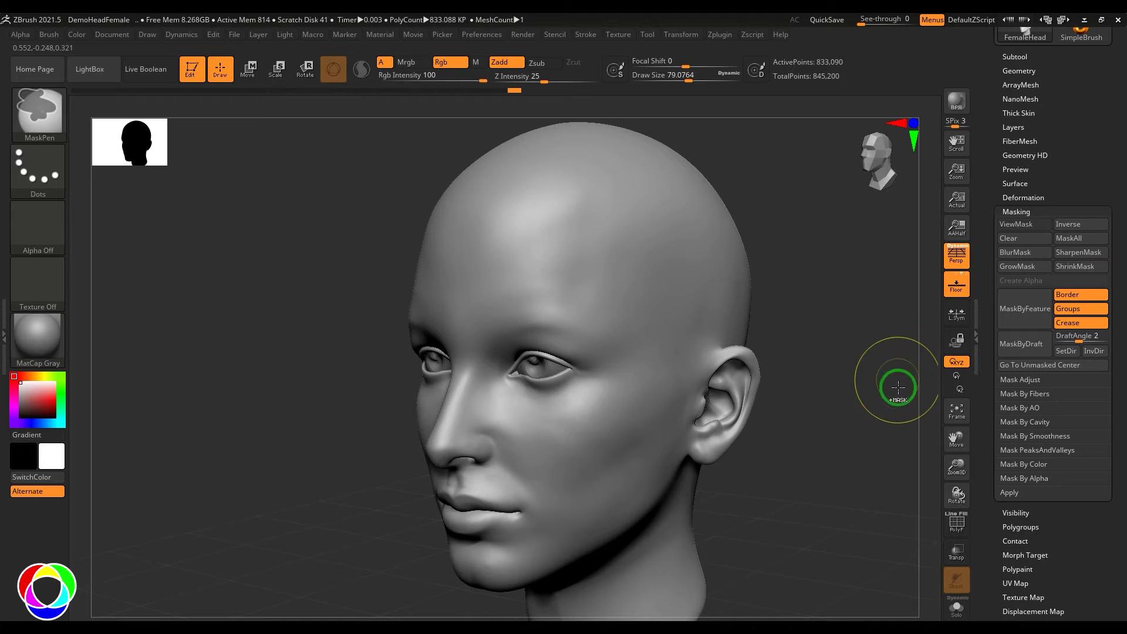
key("ctrl+z")
left_click_drag(855, 333, 852, 338)
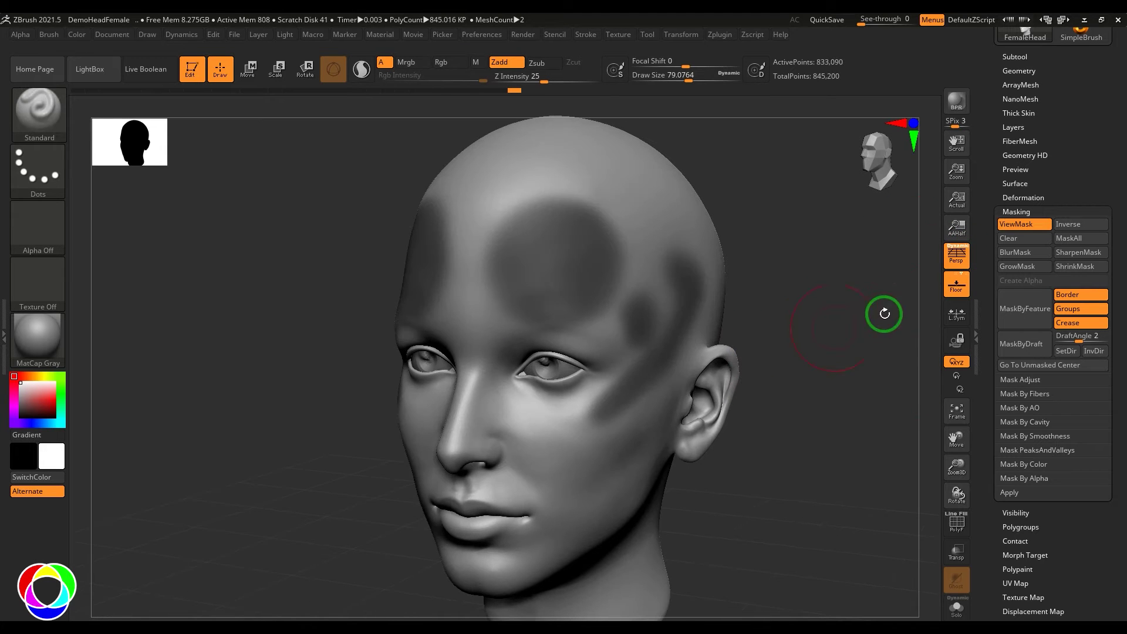
Invert the head's mask and invert it back, first with the Inverse command and repeatedly from the empty canvas
left_click(1085, 223)
left_click(1085, 224)
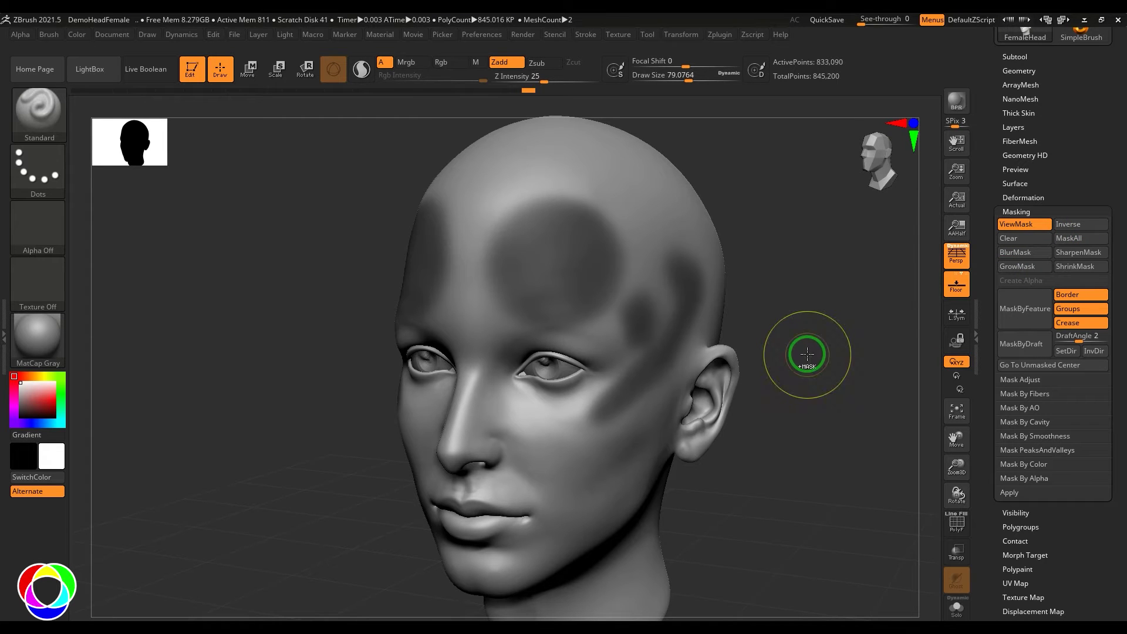
key("ctrl")
left_click(847, 320, "ctrl")
left_click(852, 318, "ctrl")
left_click(861, 320, "ctrl")
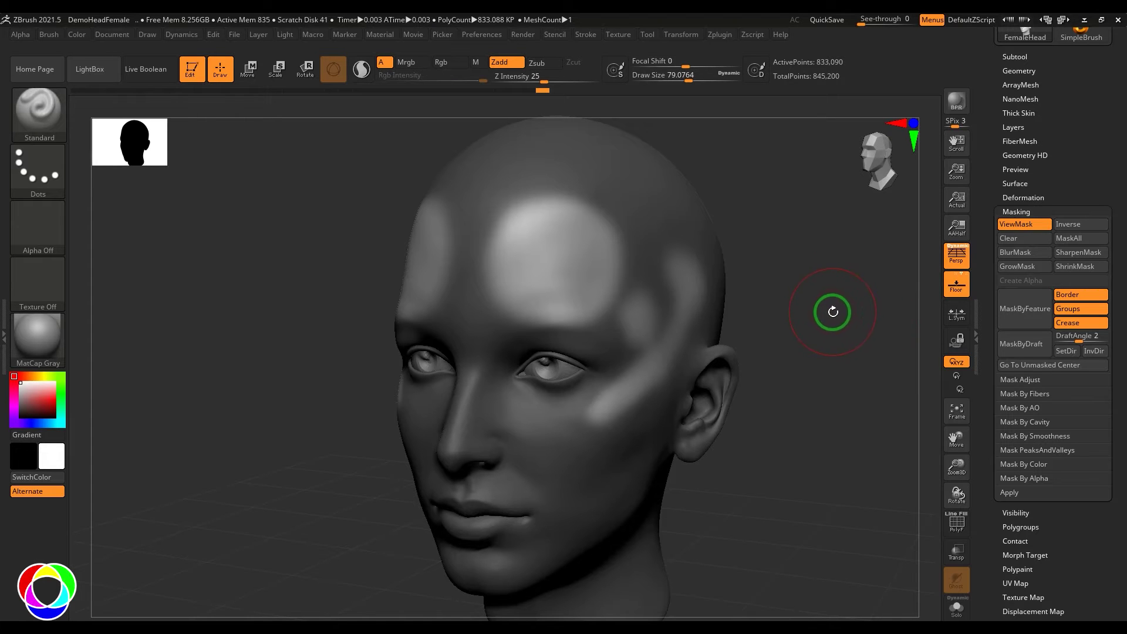
left_click(886, 377, "ctrl")
left_click(855, 319, "ctrl")
left_click(861, 286, "ctrl")
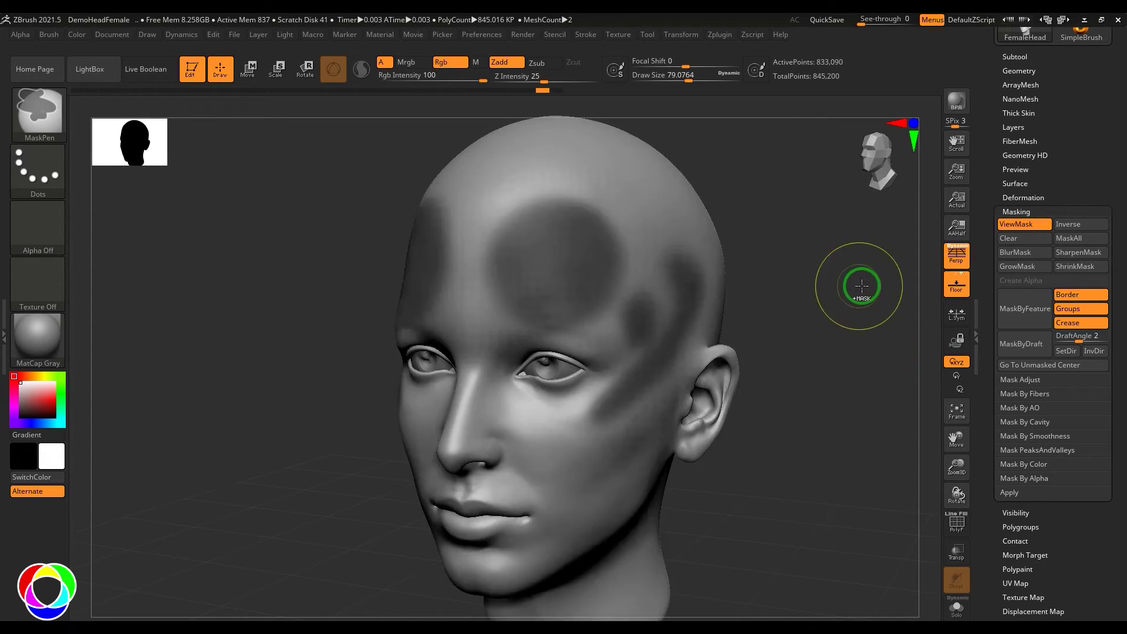
left_click(858, 292, "ctrl")
left_click(856, 298, "ctrl")
left_click(856, 300, "ctrl")
left_click(860, 300, "ctrl")
Clear the mask from the whole head, undoing the first clear and repeating it
left_click_drag(844, 274, 856, 345, "ctrl")
key("ctrl+z")
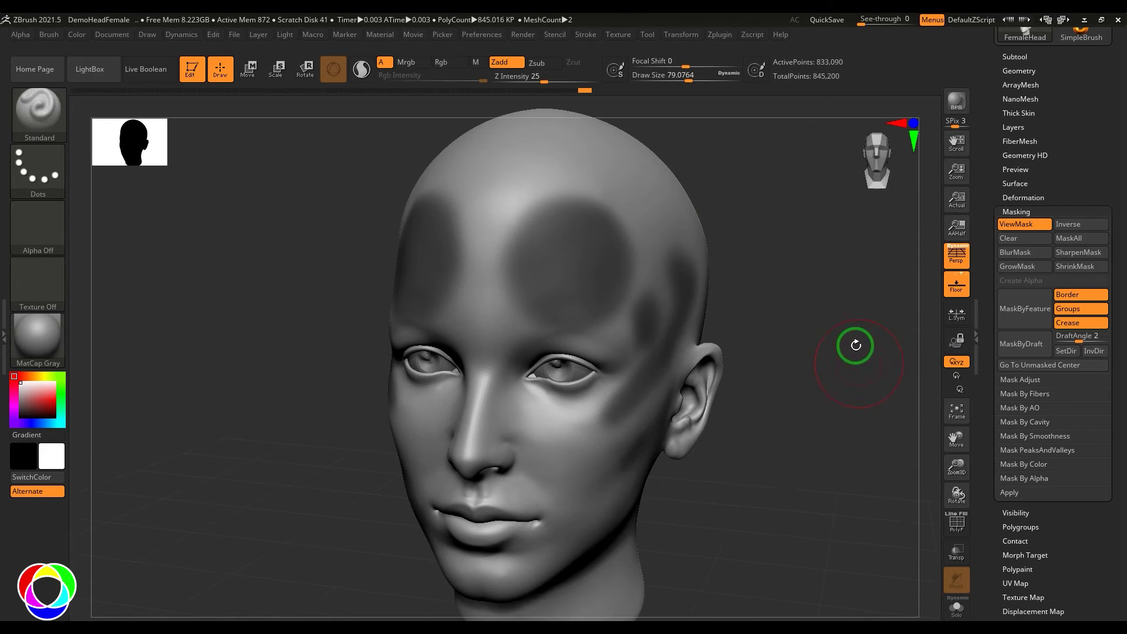
left_click_drag(808, 258, 874, 381, "ctrl")
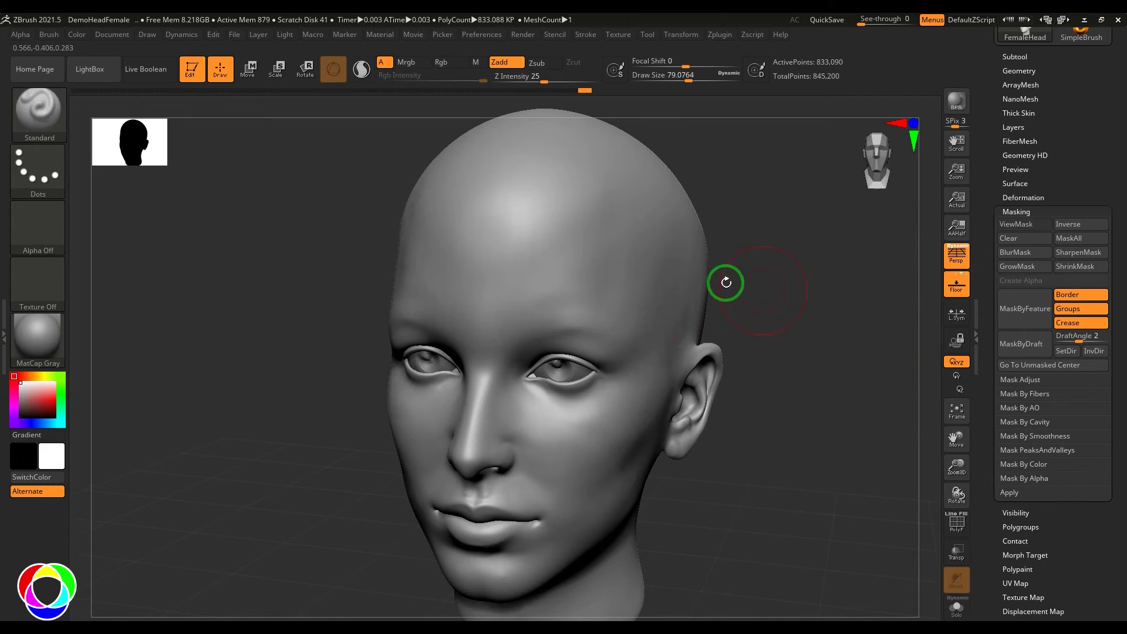
Show the head in its front view and mask a rectangle on each side of the forehead with the MaskRect brush
left_click(49, 131, "ctrl")
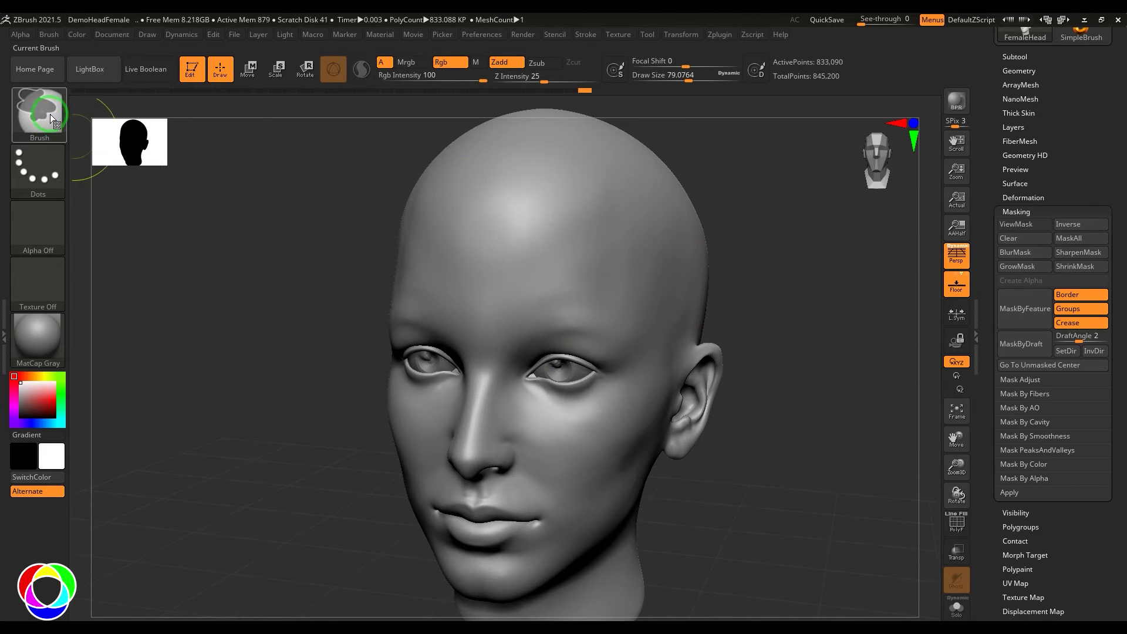
left_click(50, 114, "ctrl")
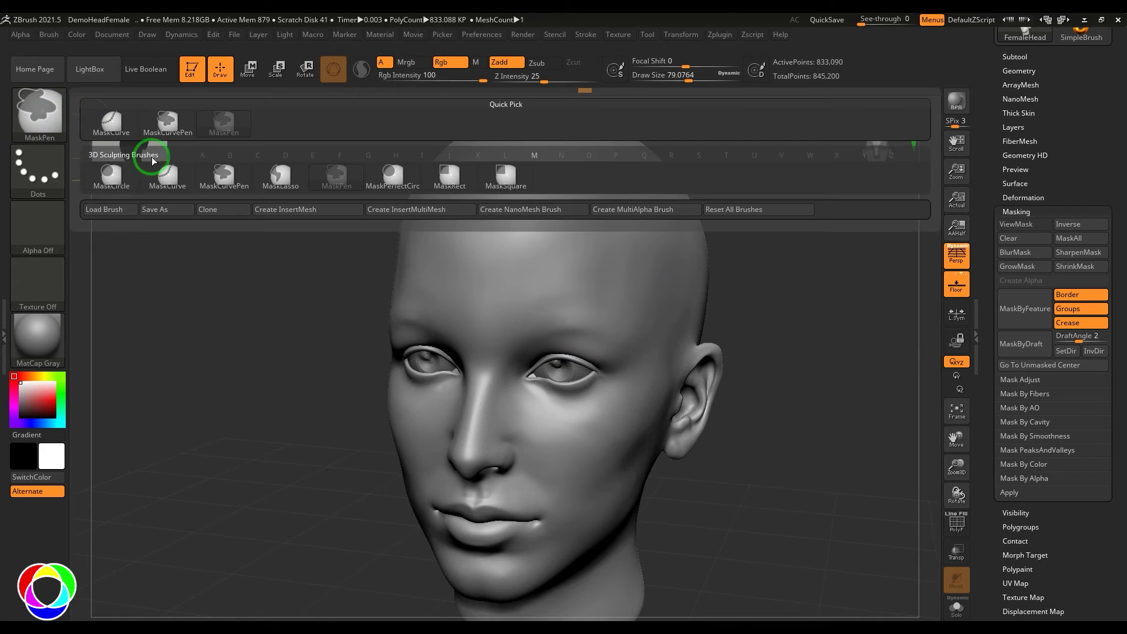
left_click(452, 179)
mouse_move(820, 340)
left_mouse_down()
mouse_move(822, 370)
mouse_move(752, 378)
left_mouse_up()
left_click(36, 98, "ctrl")
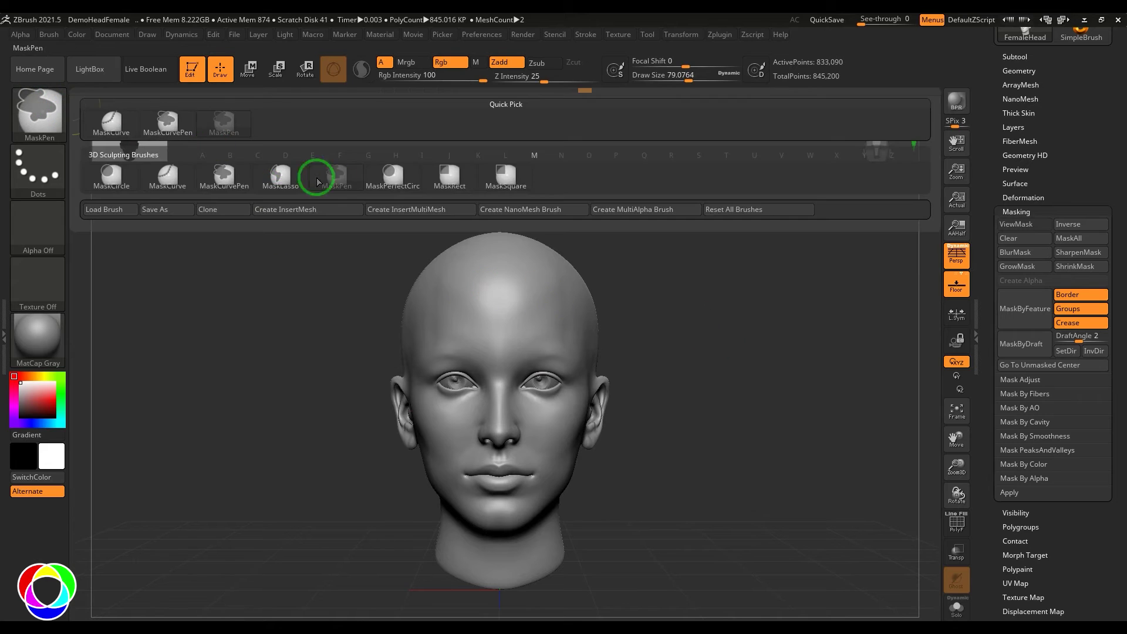
left_click(450, 177)
left_click_drag(569, 328, 694, 341, "ctrl")
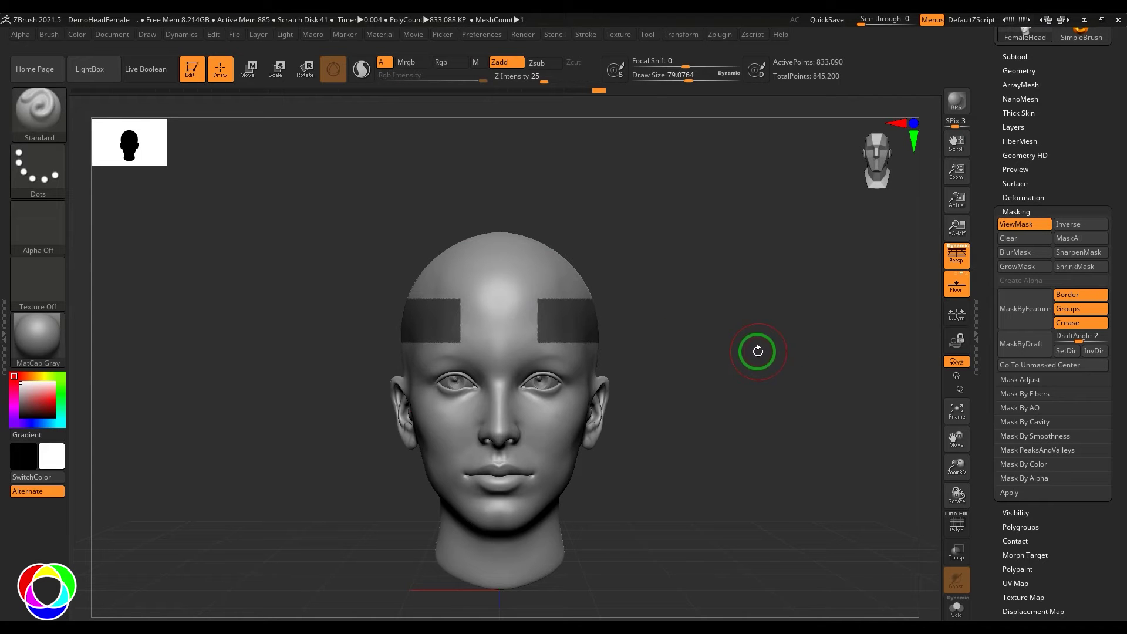
Choose the MaskCircle brush and add a circular mask overlapping the inner end of each forehead rectangle
left_click(57, 107, "ctrl")
left_click(111, 177)
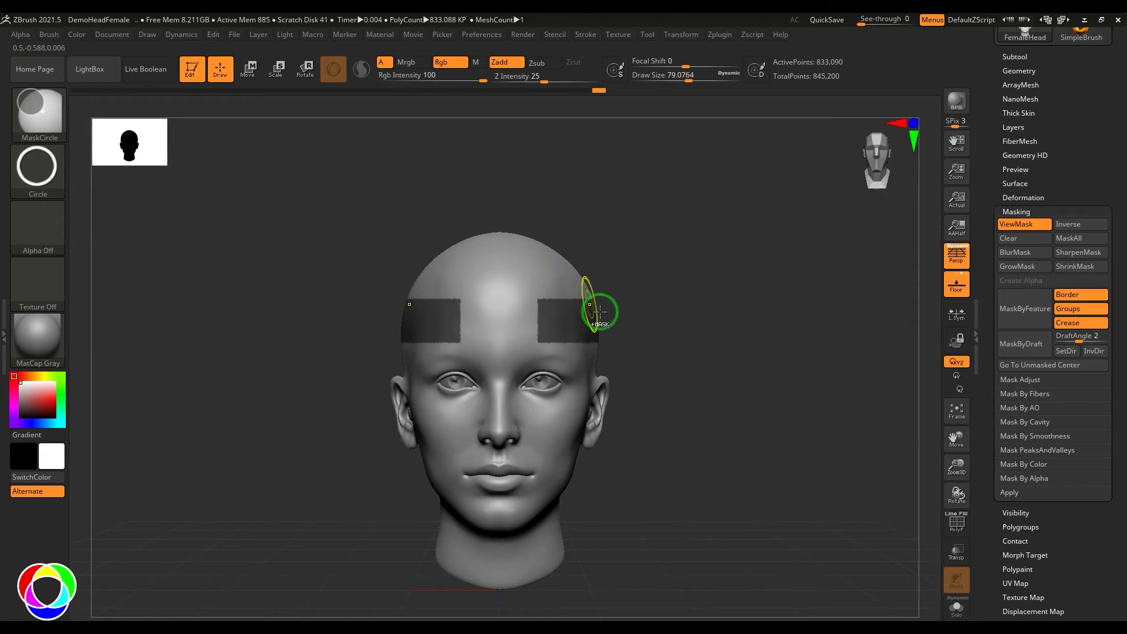
mouse_move(558, 347)
left_mouse_down("ctrl")
mouse_move(593, 382)
mouse_move(563, 355)
left_mouse_up("ctrl")
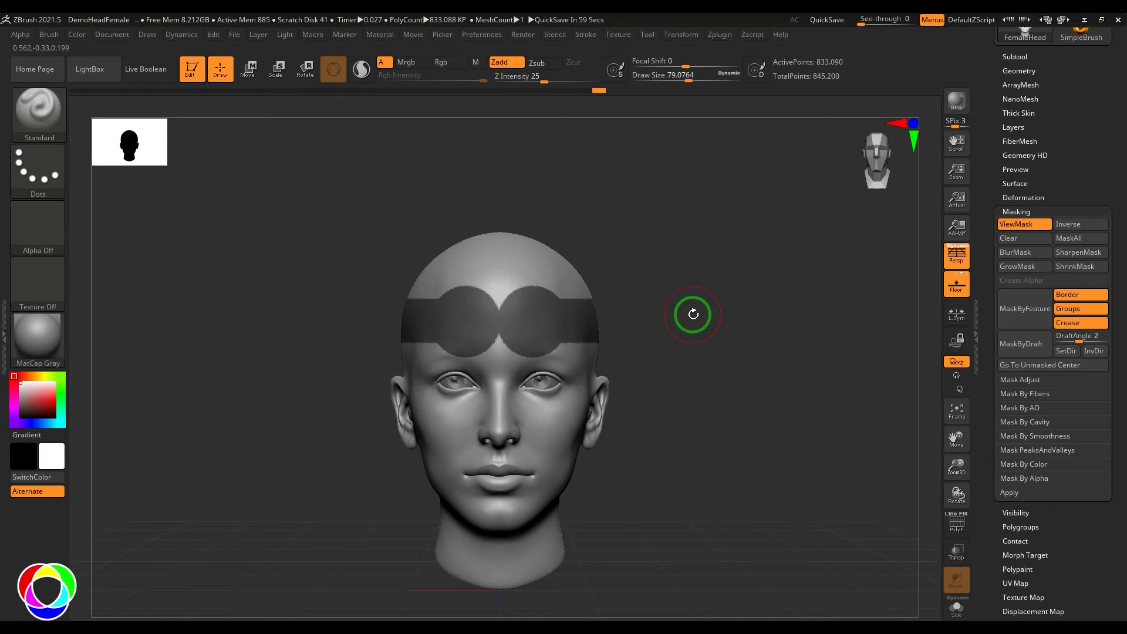
Invert the mask and inflate the unmasked forehead band by 22 with the Inflate deformation
left_click(733, 371, "ctrl")
left_click_drag(762, 370, 755, 395)
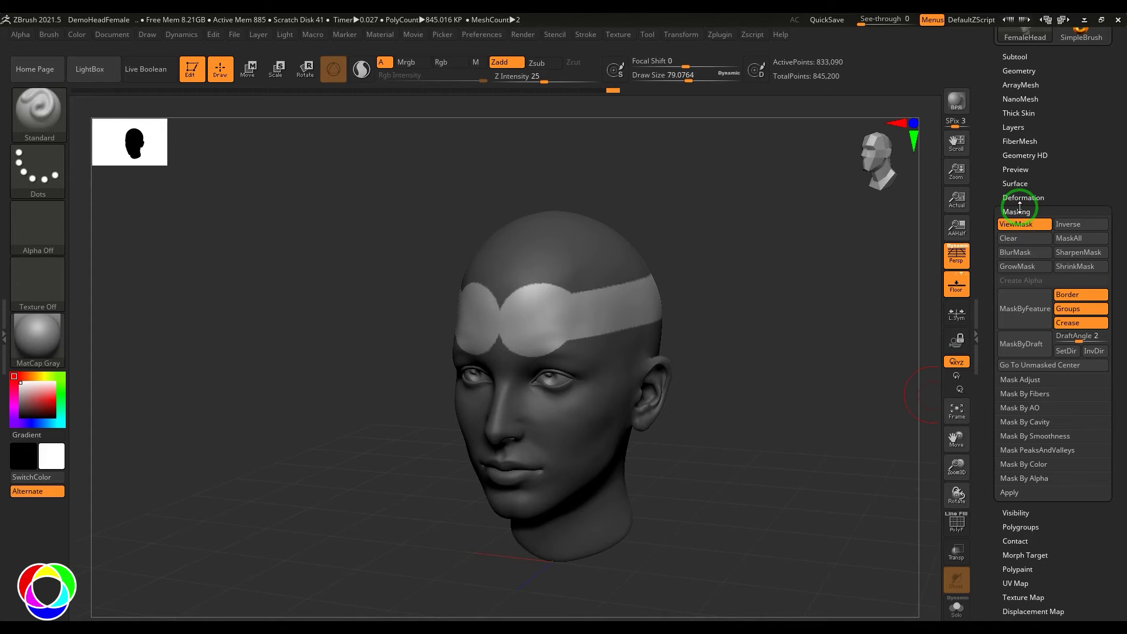
left_click(1020, 206)
left_click(1026, 196)
left_click_drag(1100, 540, 1121, 428)
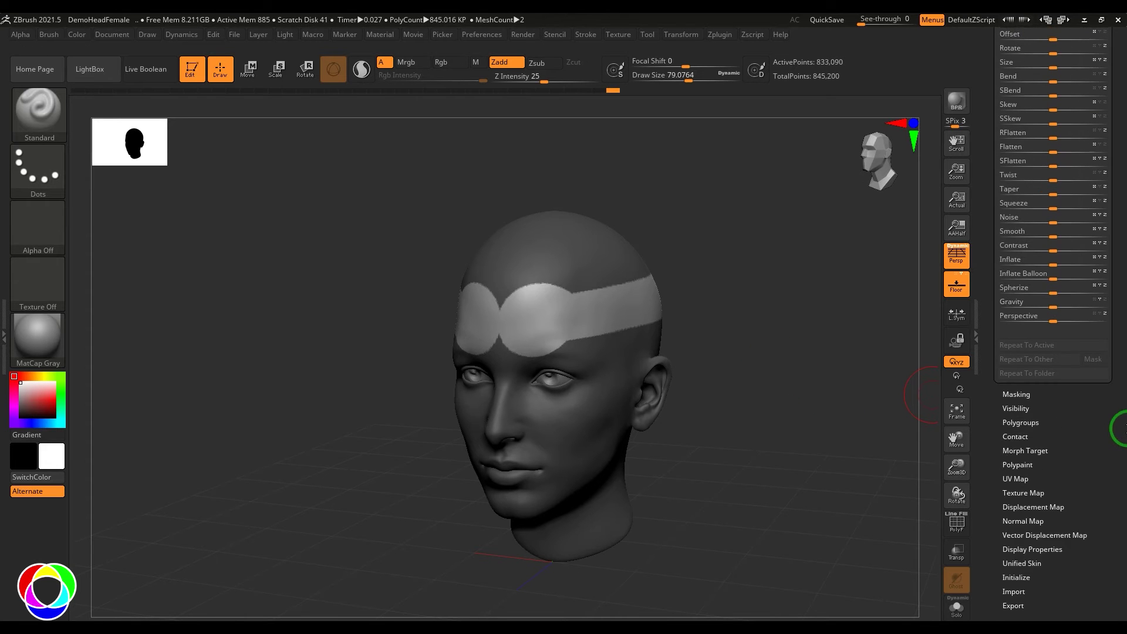
left_click_drag(1054, 275, 1065, 277)
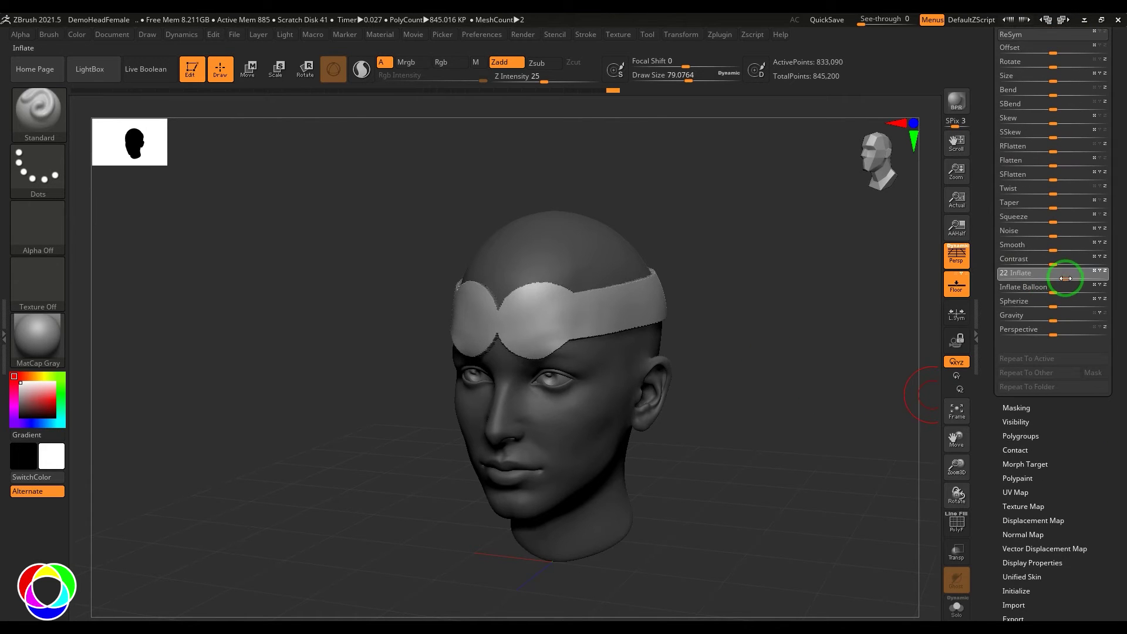
Return the head to its front view, undo the forehead inflation and clear the mask
left_click_drag(751, 410, 762, 424, "ctrl")
mouse_move(762, 424)
left_mouse_down()
mouse_move(787, 450)
mouse_move(736, 470)
mouse_move(706, 459)
mouse_move(725, 458)
left_mouse_up()
key("ctrl+z")
key("ctrl+z")
key("ctrl+z")
left_click_drag(726, 457, 737, 456, "ctrl")
Mask a rectangular band across the lower face between nose and mouth with the MaskRect brush, and clear it
left_click(39, 115, "ctrl")
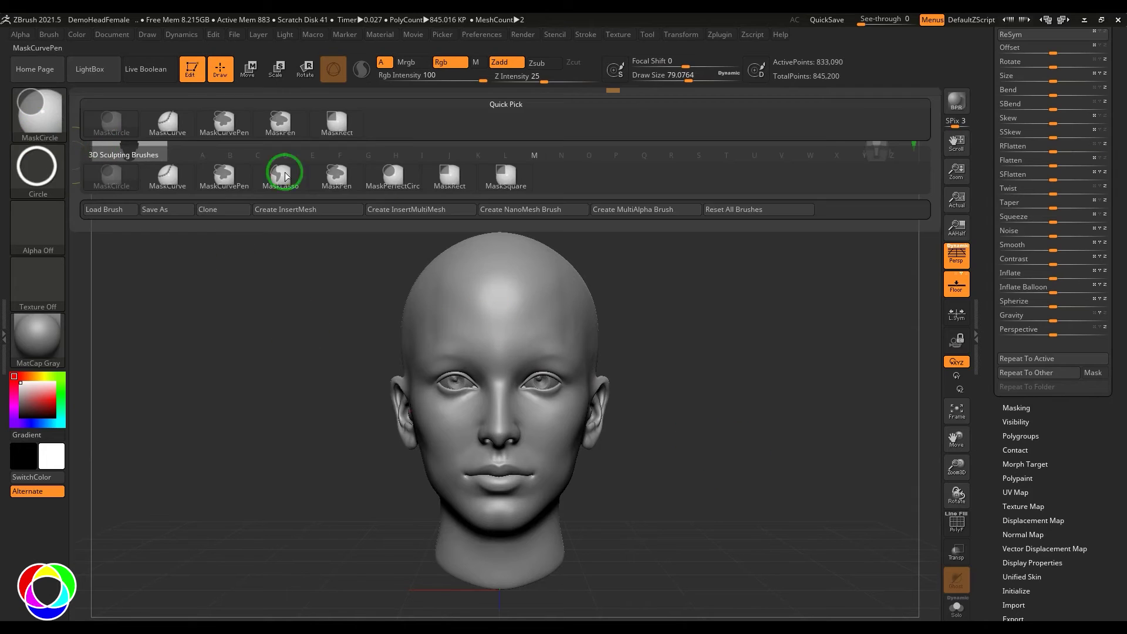
left_click(449, 182)
mouse_move(524, 296)
left_mouse_down("ctrl")
mouse_move(581, 329)
mouse_move(688, 339)
left_mouse_up("ctrl")
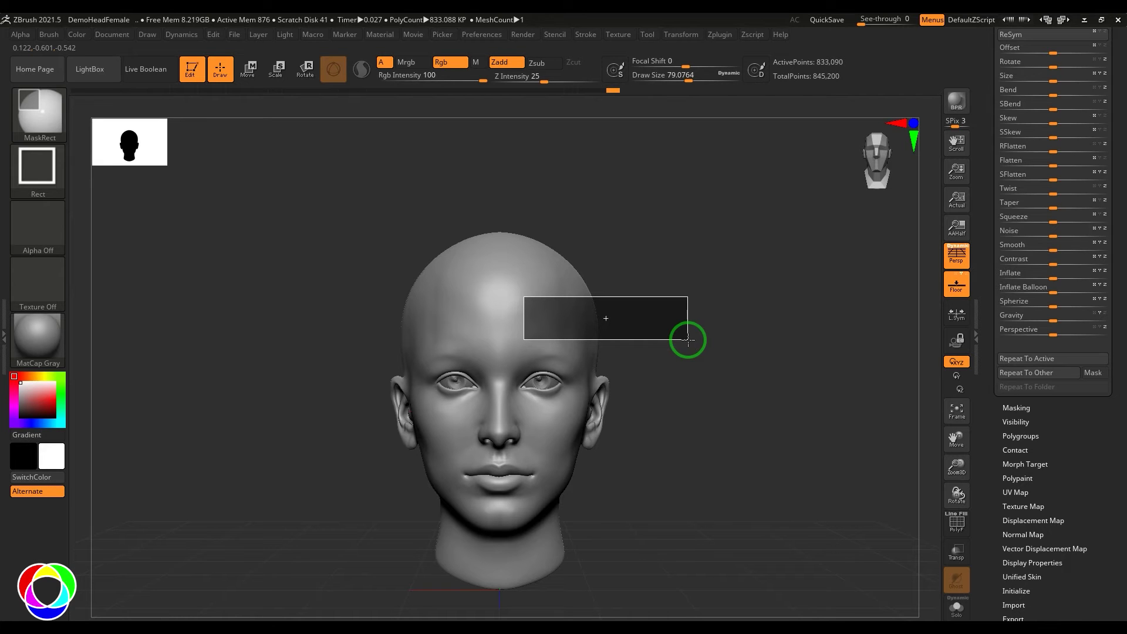
mouse_move(688, 340)
left_mouse_down("ctrl")
mouse_move(558, 453)
mouse_move(669, 470)
mouse_move(629, 478)
mouse_move(614, 373)
mouse_move(657, 353)
mouse_move(632, 350)
mouse_move(662, 347)
mouse_move(636, 355)
mouse_move(672, 362)
mouse_move(684, 340)
mouse_move(676, 385)
mouse_move(663, 349)
mouse_move(662, 415)
mouse_move(596, 534)
mouse_move(516, 473)
mouse_move(662, 473)
mouse_move(586, 474)
left_mouse_up("ctrl")
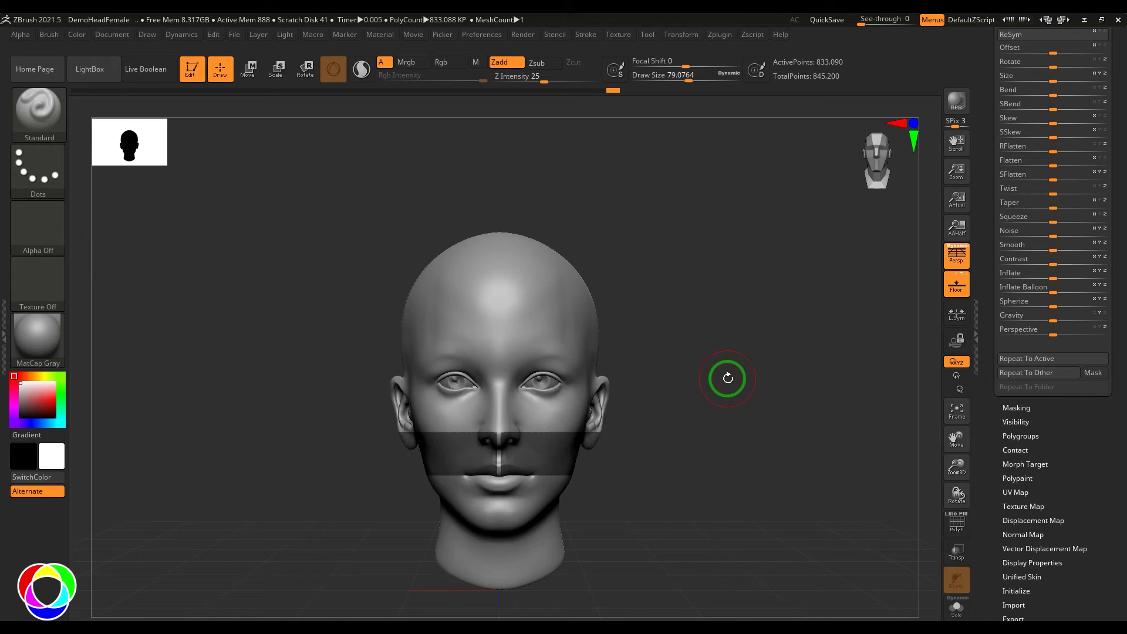
left_click(675, 340, "ctrl")
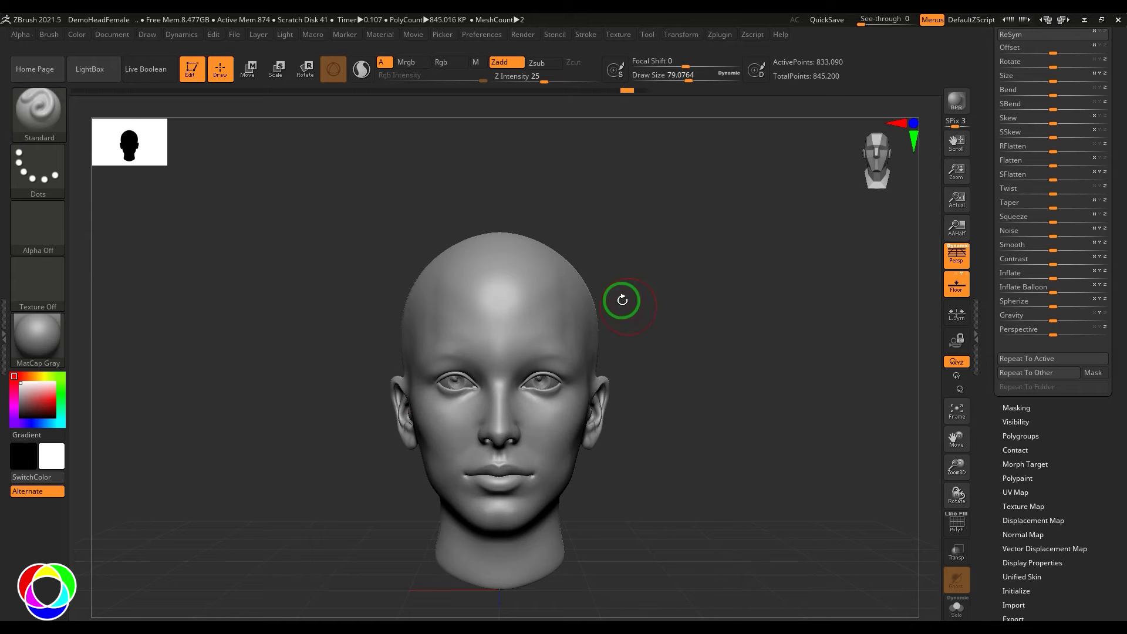
Choose the MaskSquare brush and mask a square on each side of the forehead
left_click(44, 125, "ctrl")
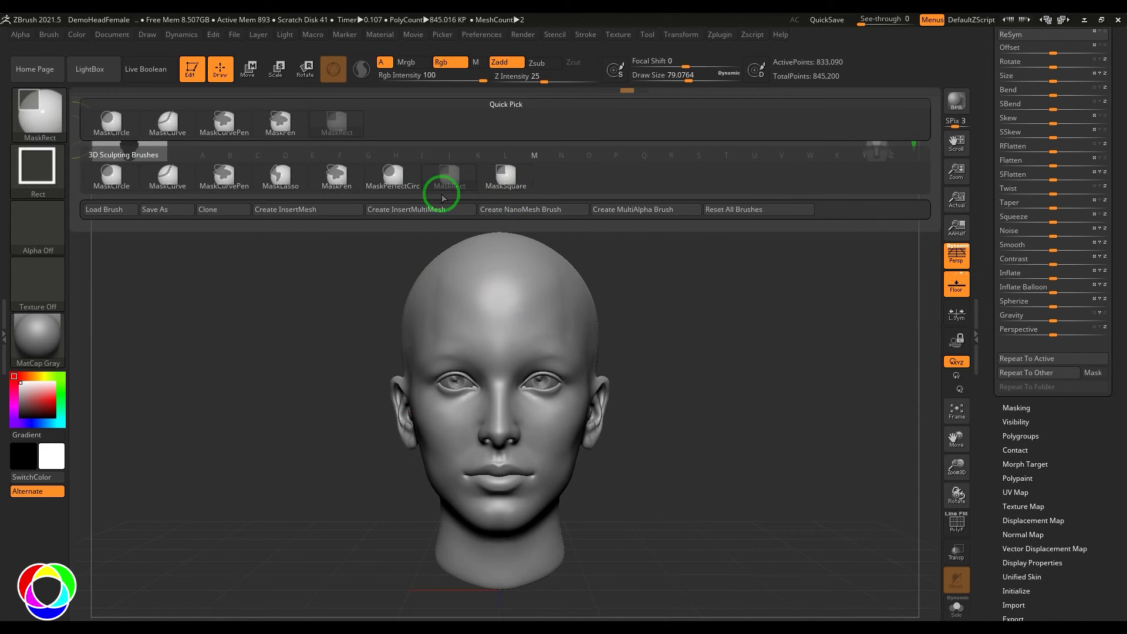
left_click(510, 182, "ctrl")
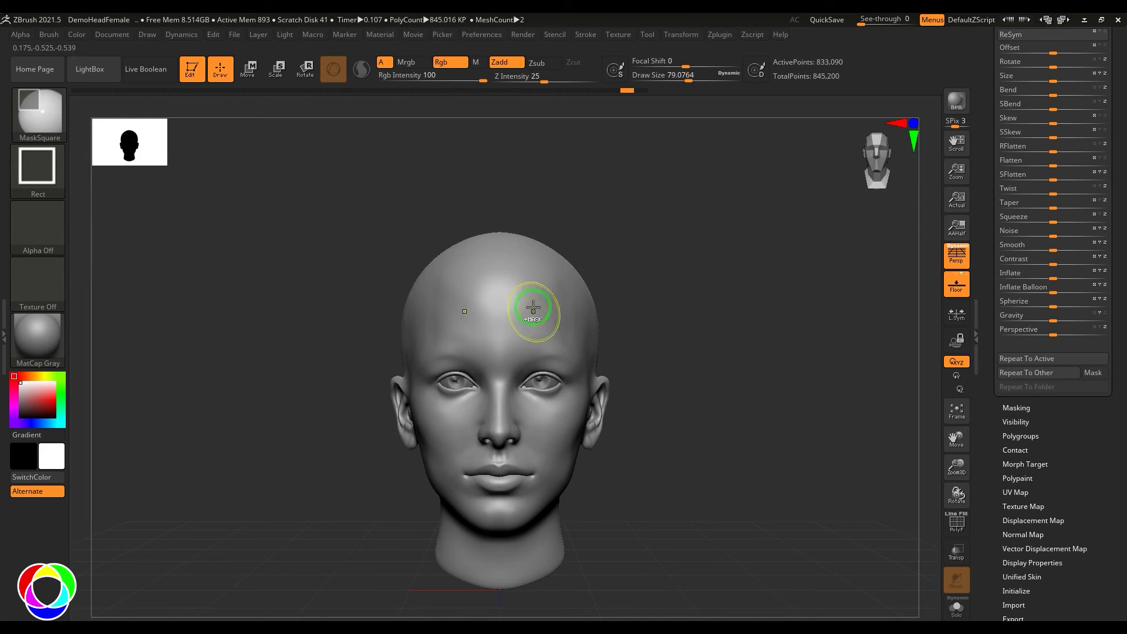
left_click_drag(535, 291, 581, 333, "ctrl")
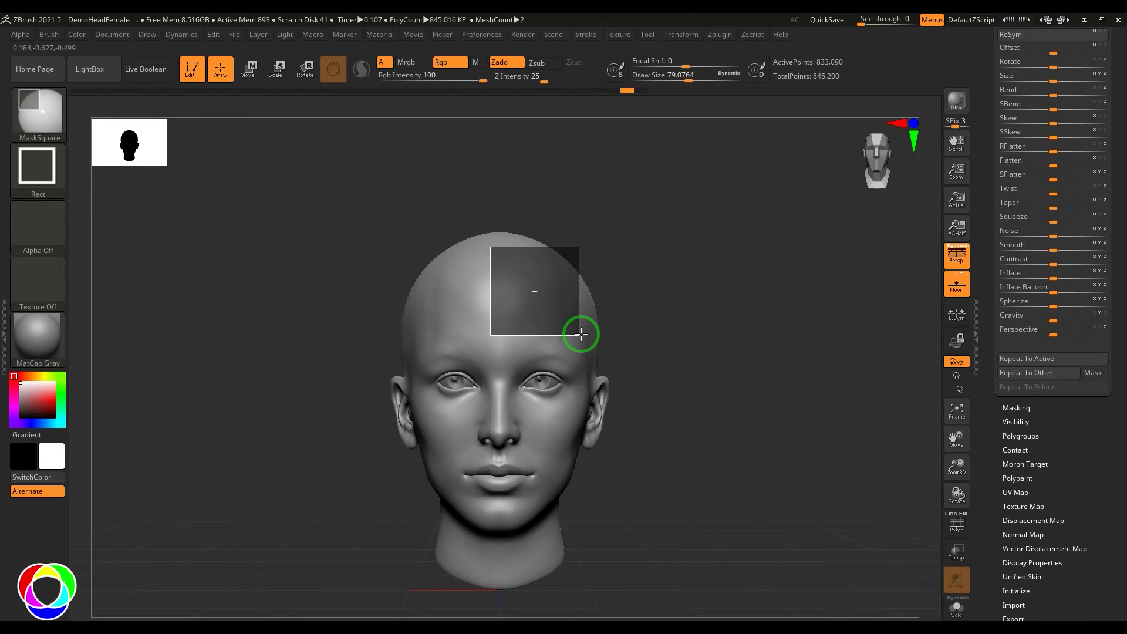
mouse_move(581, 334)
left_mouse_down("ctrl")
mouse_move(573, 324)
mouse_move(591, 337)
left_mouse_up("ctrl")
key("ctrl+z")
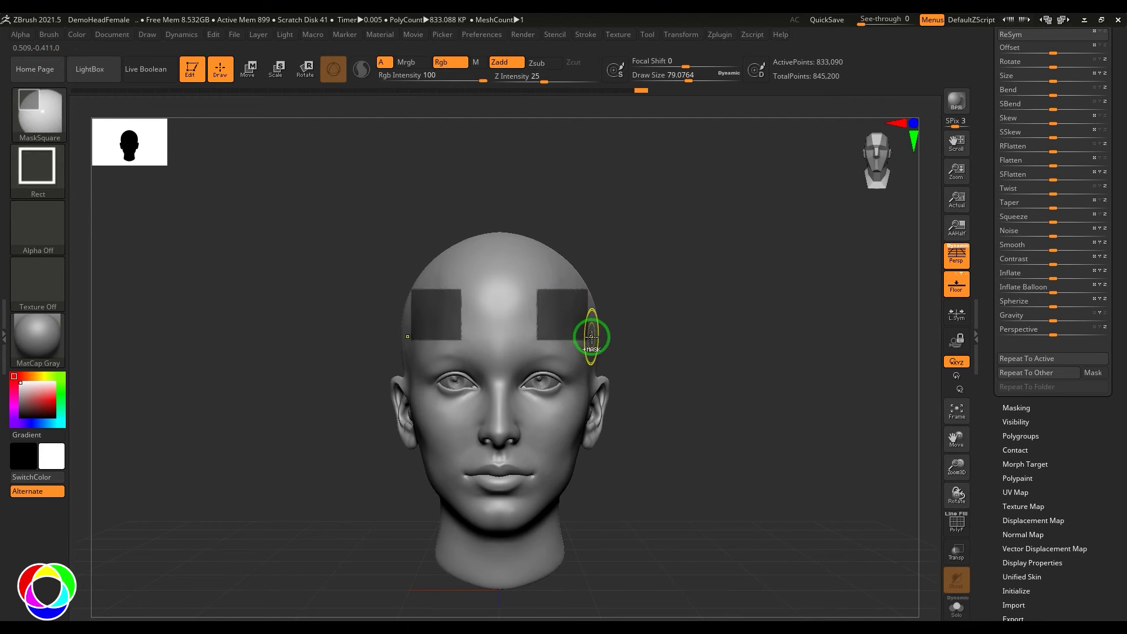
Remove the square masks, mask a rectangle on each side of the forehead with the MaskRect brush, and clear it
key("ctrl+z")
left_click(43, 118)
left_click(420, 209)
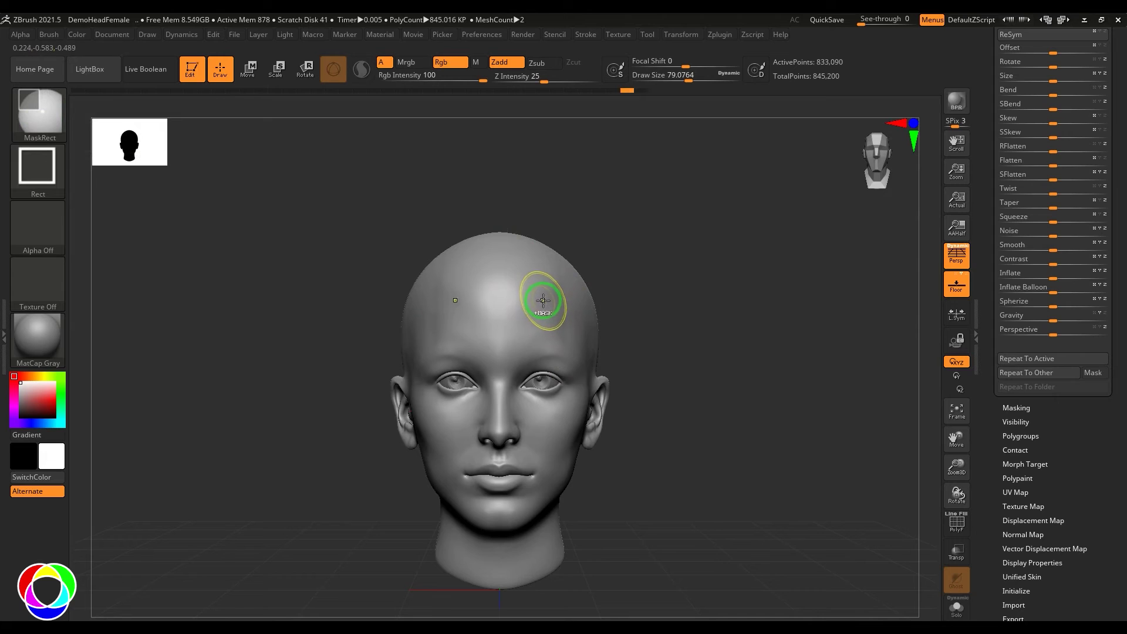
left_click_drag(546, 302, 641, 350, "ctrl")
left_click(692, 327, "ctrl")
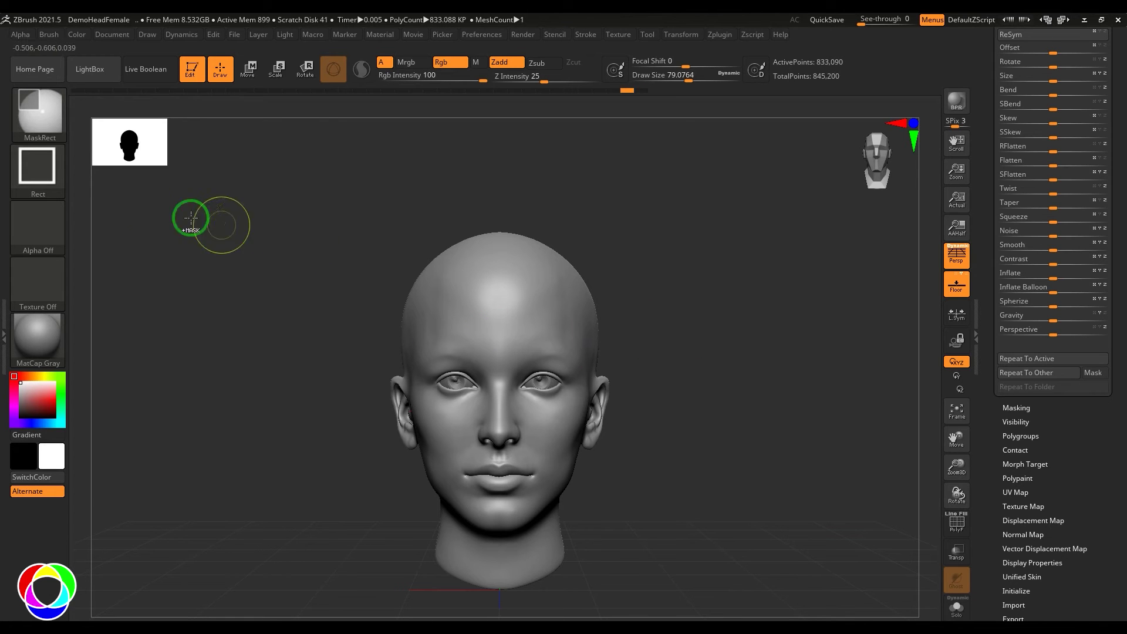
Mask squares on both sides of the forehead with the MaskSquare brush, repeat with another square, and clear the mask each time
left_click(54, 107)
left_click(516, 185)
left_click_drag(562, 310, 589, 322, "ctrl")
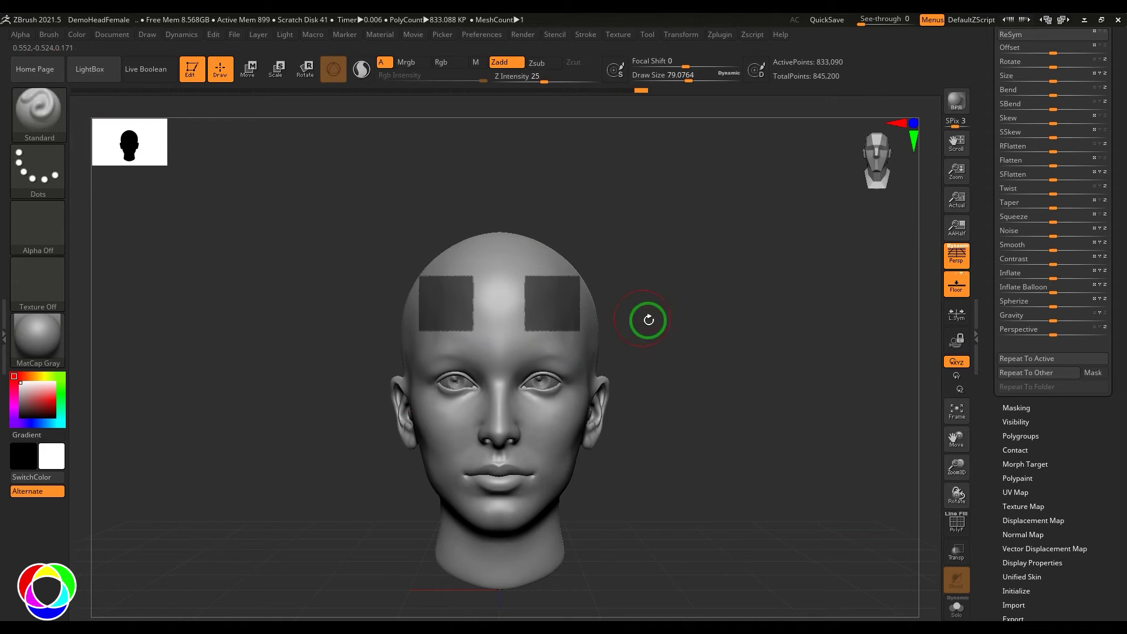
left_click_drag(639, 349, 646, 344, "ctrl")
mouse_move(551, 319)
left_mouse_down("ctrl")
mouse_move(583, 329)
mouse_move(578, 320)
mouse_move(569, 435)
mouse_move(533, 452)
mouse_move(620, 464)
left_mouse_up("ctrl")
left_click(762, 421, "ctrl")
Mask a freely proportioned ellipse on each side of the head with the MaskCircle brush
left_click(26, 111)
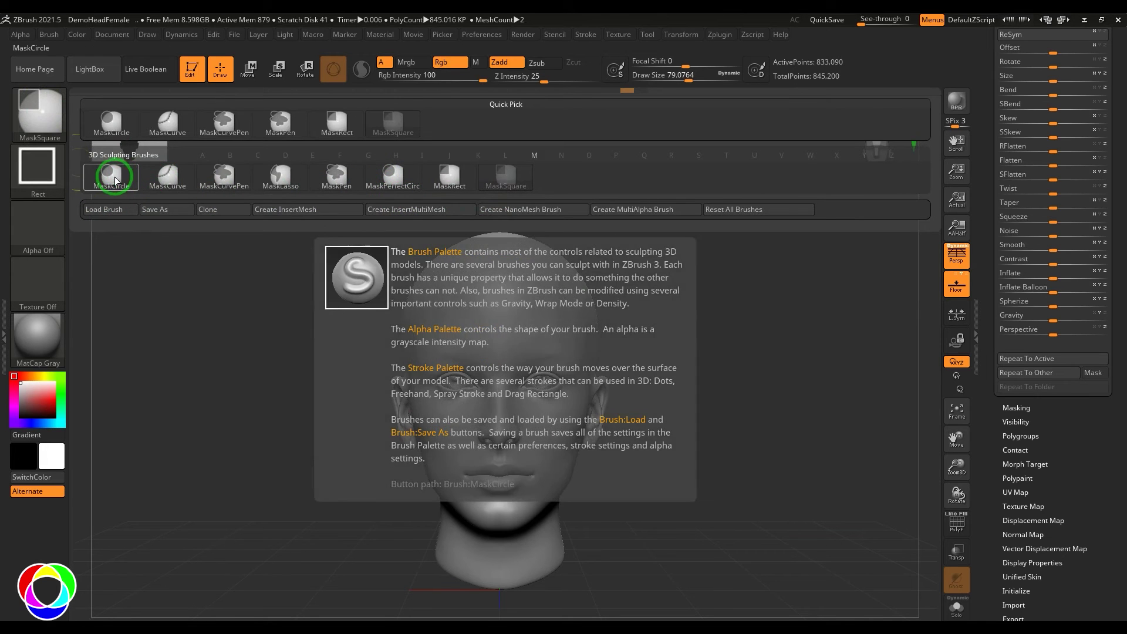
left_click(111, 176)
mouse_move(541, 298)
left_mouse_down("ctrl")
mouse_move(714, 387)
mouse_move(740, 372)
mouse_move(725, 423)
mouse_move(746, 427)
mouse_move(722, 422)
left_mouse_up("ctrl")
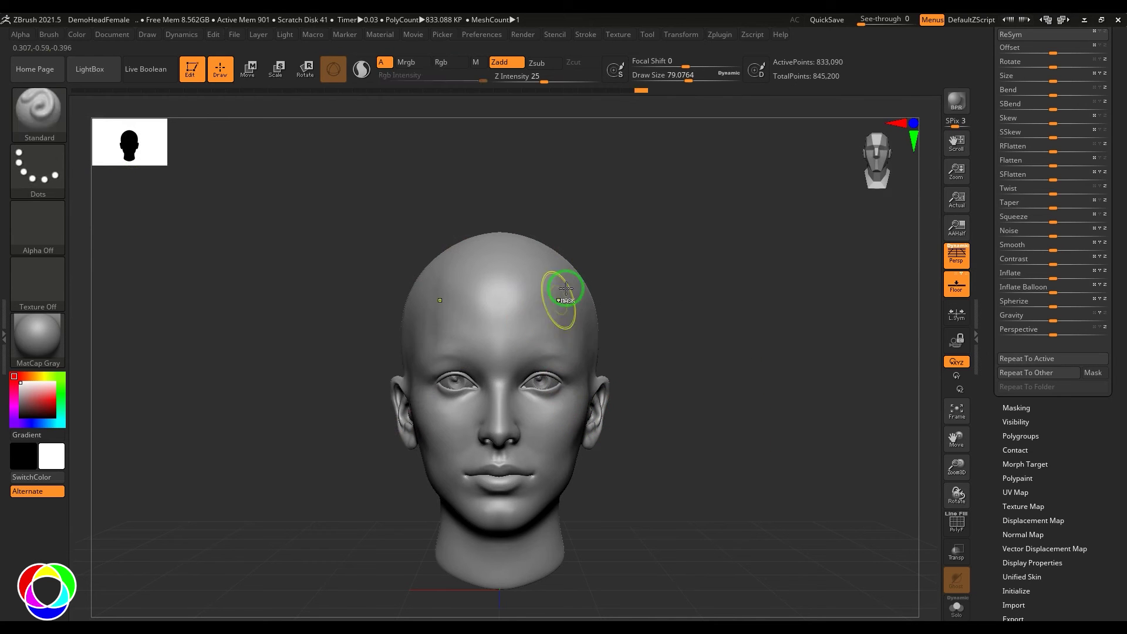
Mask an evenly proportioned circle on each side of the forehead with the MaskPerfectCircle brush, and clear it
left_click(52, 109)
left_click(388, 189, "ctrl")
mouse_move(555, 307)
left_mouse_down("ctrl")
mouse_move(614, 346)
mouse_move(611, 433)
mouse_move(624, 371)
left_mouse_up("ctrl")
left_click_drag(685, 405, 638, 299, "ctrl")
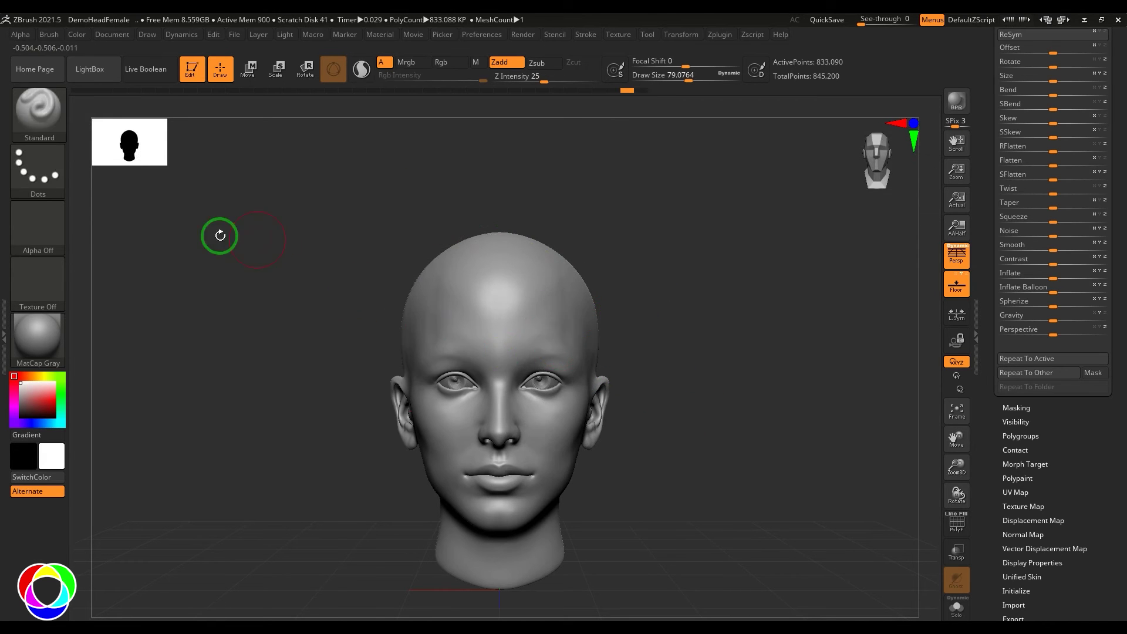
Mask large circles over the upper head, cut a smaller circle out of each side, and clear the mask
mouse_move(553, 283)
left_mouse_down("ctrl")
mouse_move(634, 348)
mouse_move(691, 343)
left_mouse_up("ctrl")
mouse_move(559, 271)
left_mouse_down("ctrl")
mouse_move(626, 310)
mouse_move(666, 300)
mouse_move(634, 302)
mouse_move(654, 325)
mouse_move(624, 309)
mouse_move(629, 294)
mouse_move(628, 327)
mouse_move(628, 294)
mouse_move(642, 284)
mouse_move(656, 301)
mouse_move(625, 295)
mouse_move(636, 309)
mouse_move(631, 287)
mouse_move(648, 296)
mouse_move(637, 306)
left_mouse_up("ctrl")
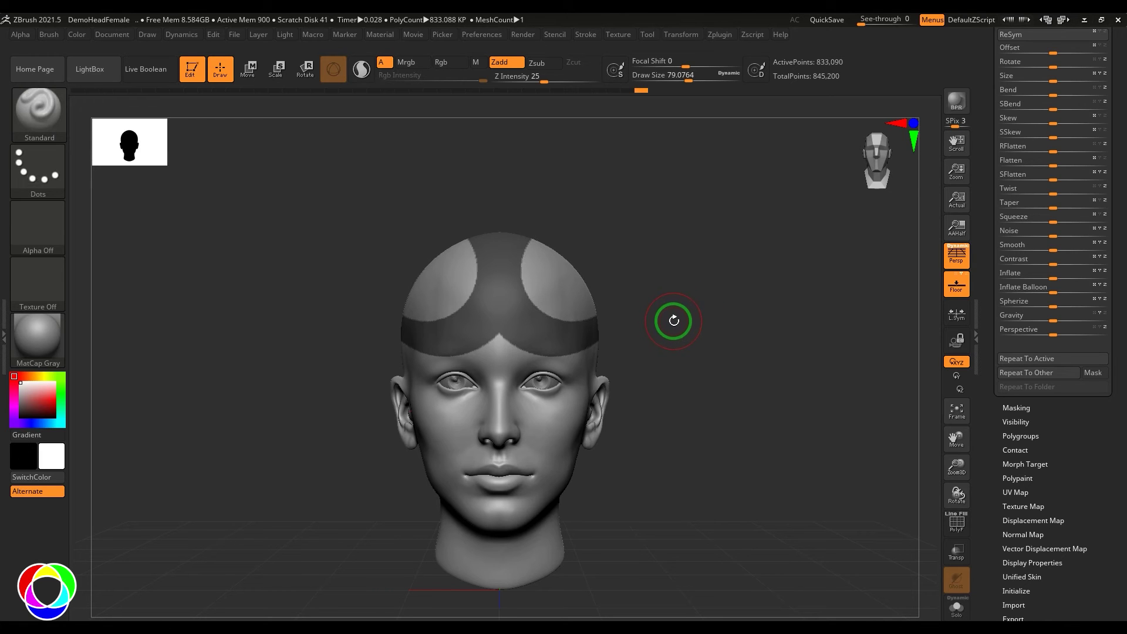
mouse_move(510, 350)
left_mouse_down("ctrl")
mouse_move(547, 364)
mouse_move(530, 360)
mouse_move(540, 351)
left_mouse_up("ctrl")
Mask jagged freehand patches on both sides of the forehead and along the top of the head with the MaskLasso brush
left_click_drag(711, 374, 737, 329, "alt")
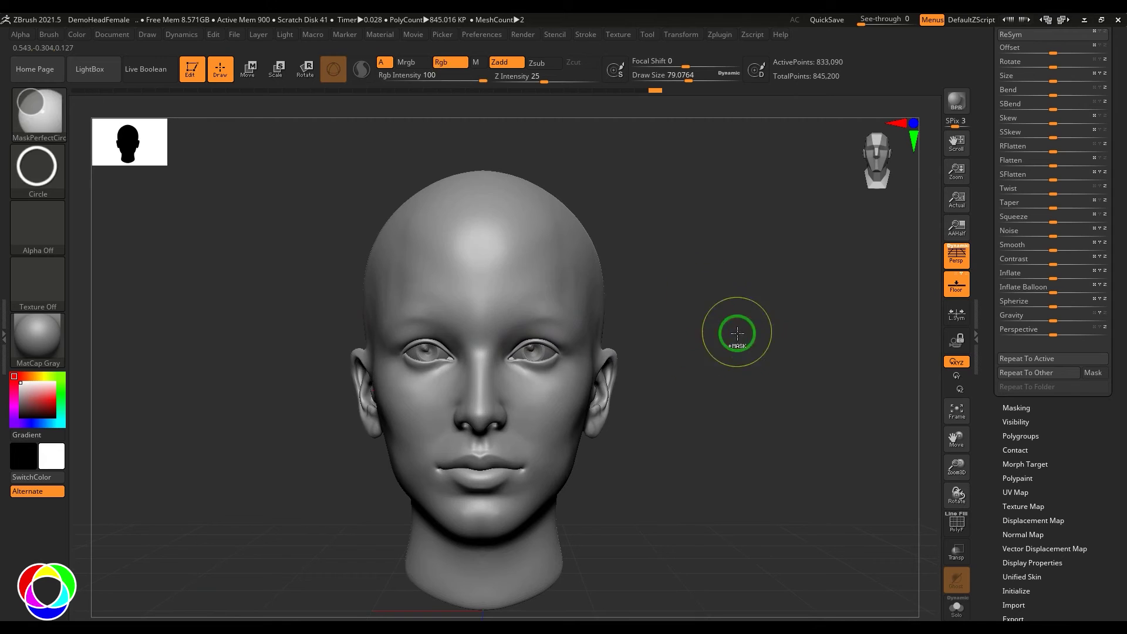
left_click(46, 119, "ctrl")
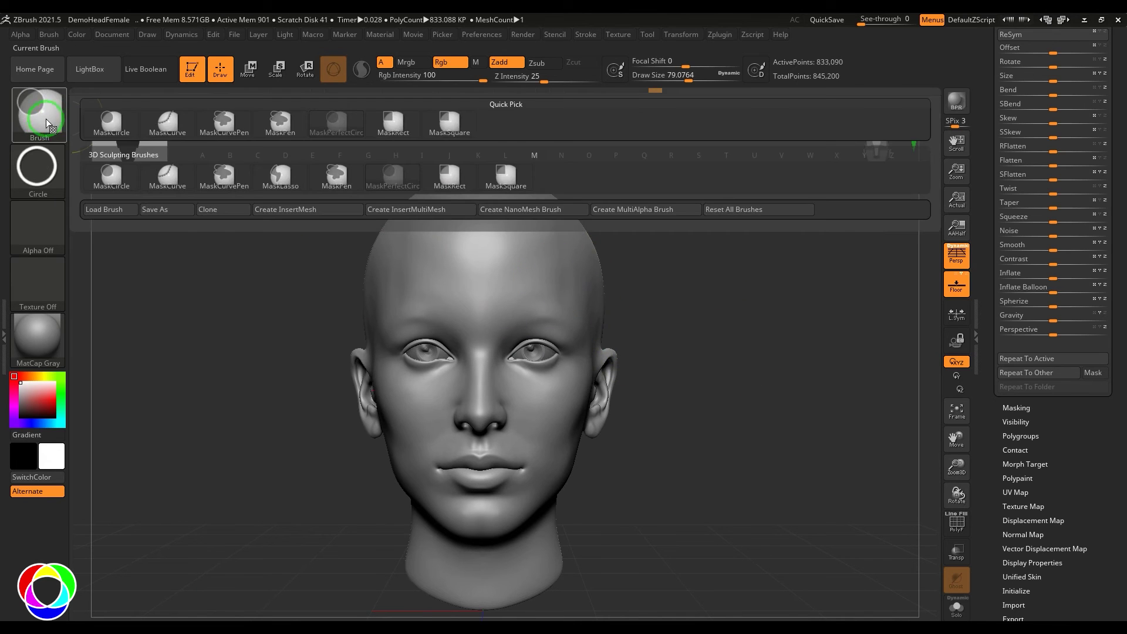
left_click(283, 176)
mouse_move(602, 194)
left_mouse_down("ctrl")
mouse_move(567, 229)
mouse_move(554, 297)
left_mouse_up("ctrl")
mouse_move(542, 339)
left_mouse_down("ctrl")
mouse_move(574, 337)
mouse_move(604, 390)
mouse_move(681, 309)
mouse_move(739, 323)
left_mouse_up("ctrl")
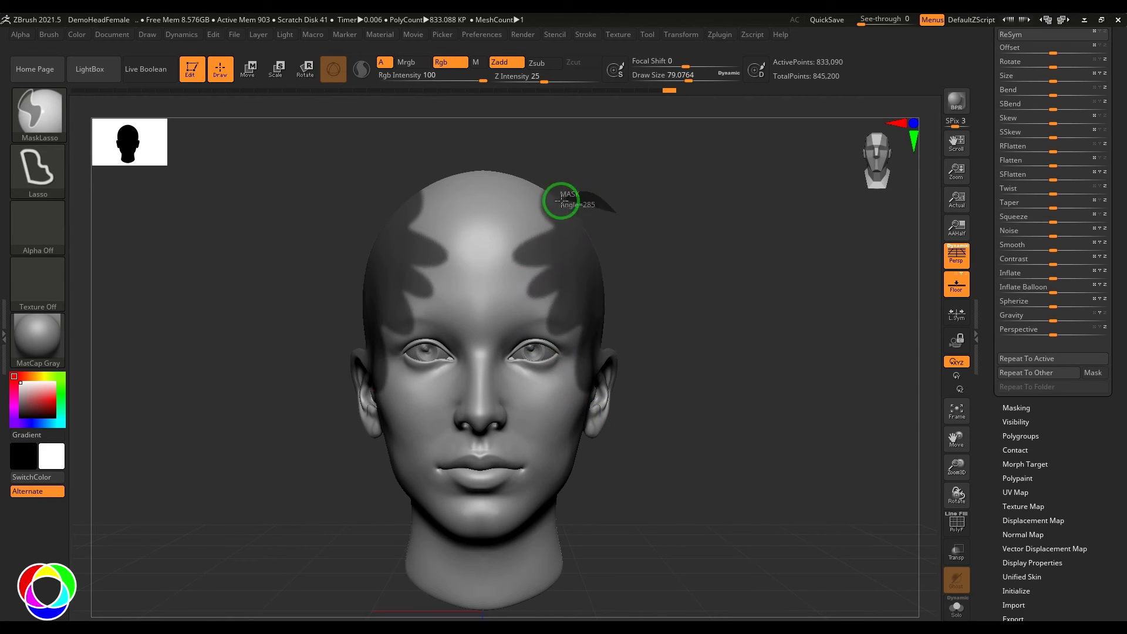
mouse_move(583, 266)
left_mouse_down("ctrl")
mouse_move(604, 287)
mouse_move(645, 297)
left_mouse_up("ctrl")
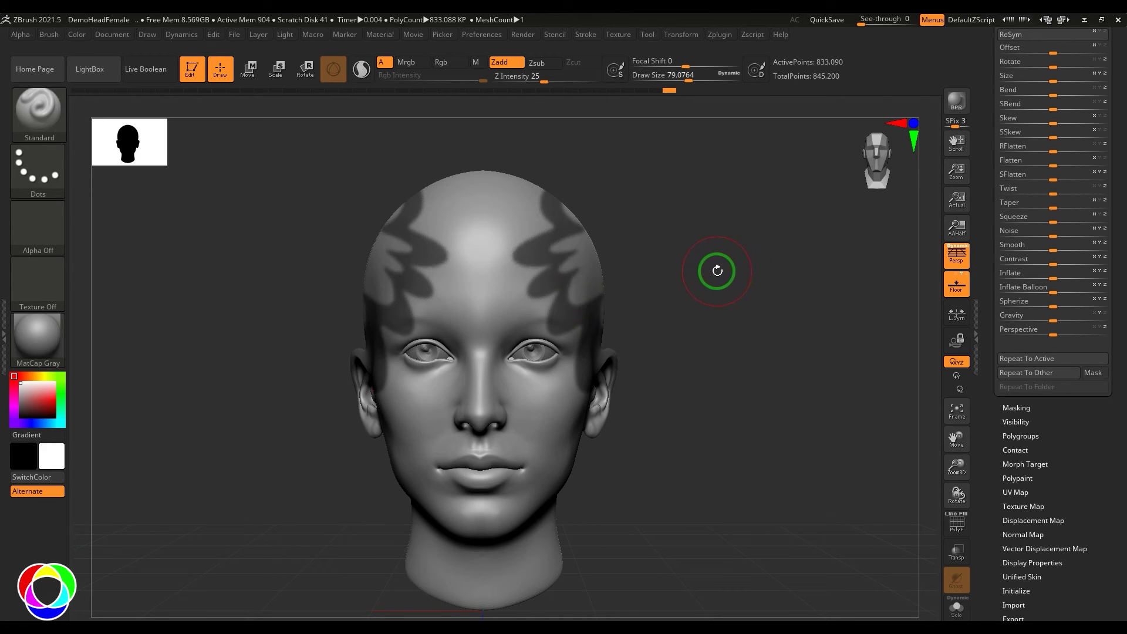
key("ctrl")
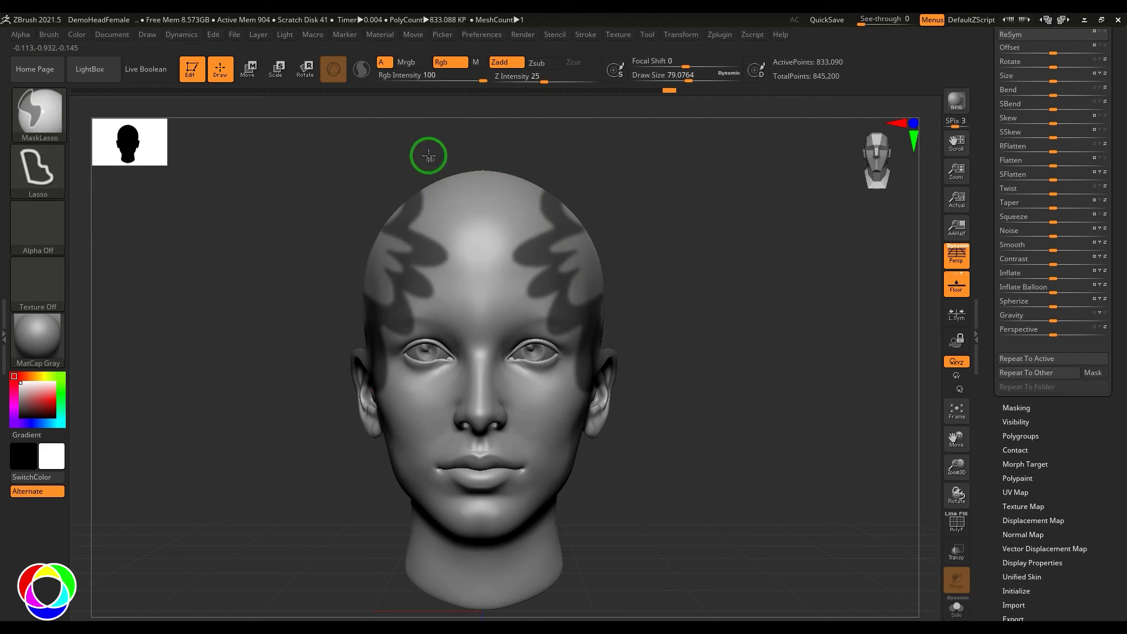
mouse_move(493, 196)
left_mouse_down("ctrl")
mouse_move(523, 163)
mouse_move(505, 151)
mouse_move(528, 154)
mouse_move(566, 131)
left_mouse_up("ctrl")
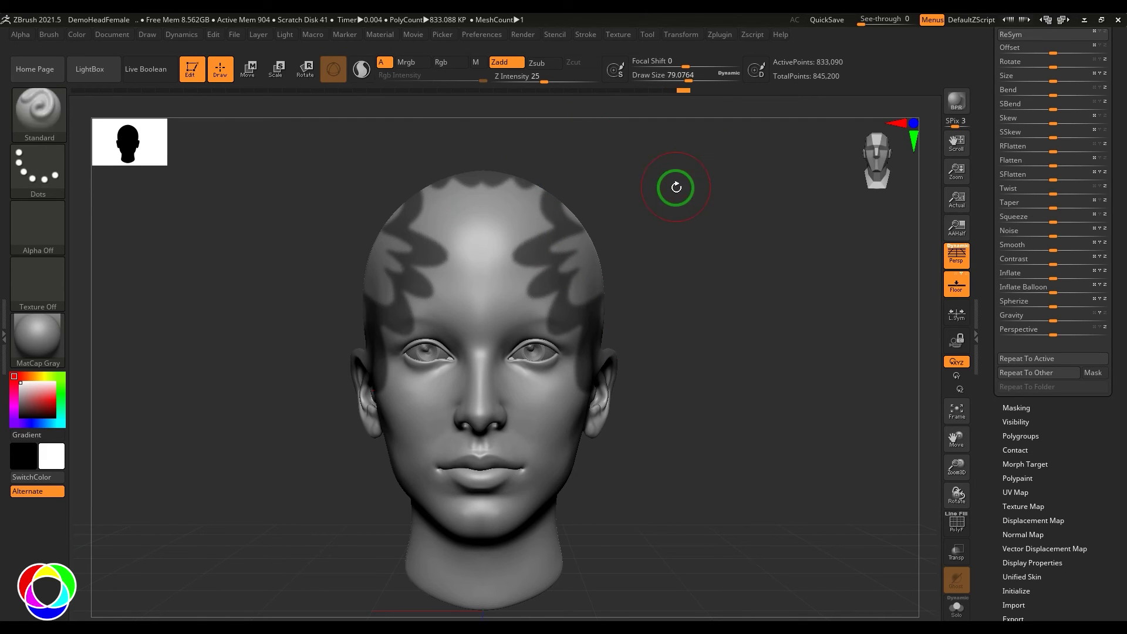
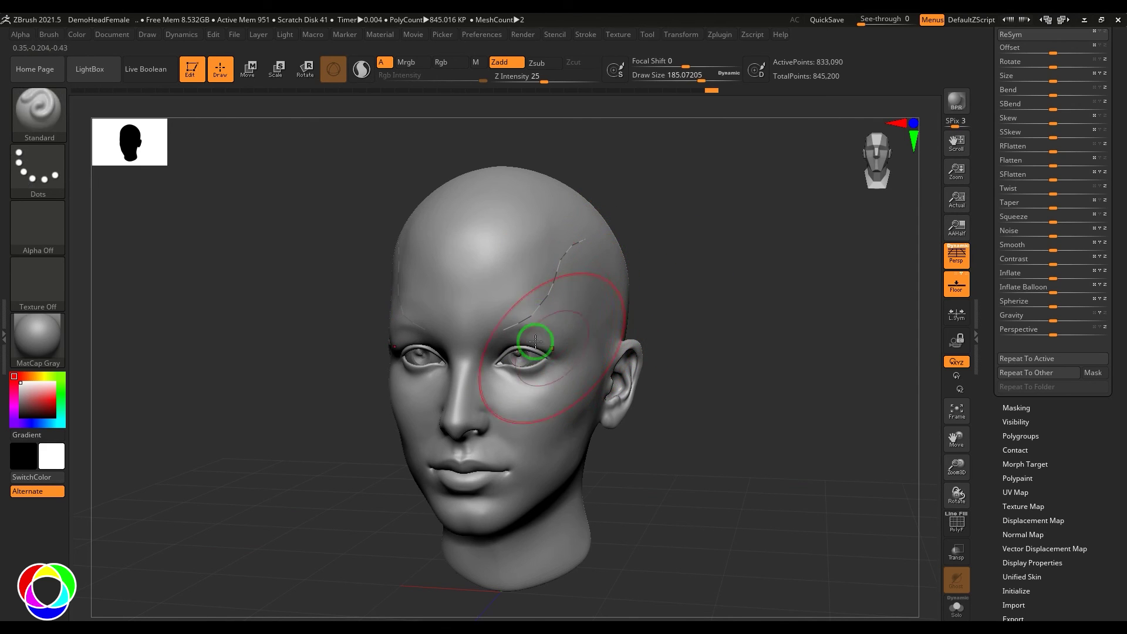
Reduce the draw size to about 30 and apply a MaskCurvePen mask along the curve drawn on the forehead
key("ctrl")
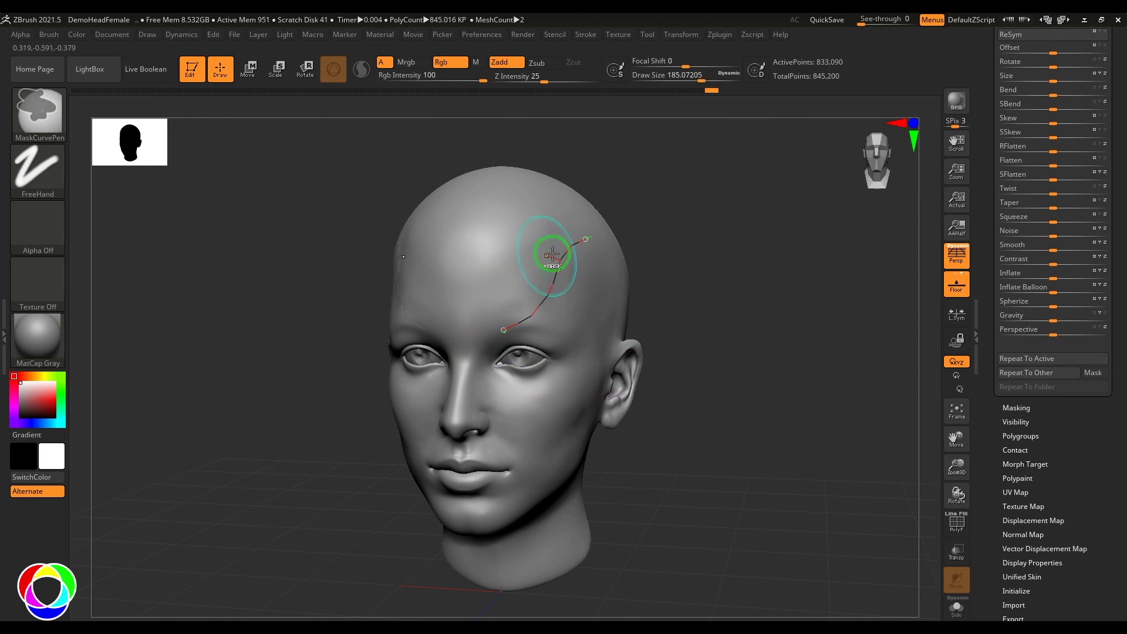
key("ctrl")
key("bracketleft")
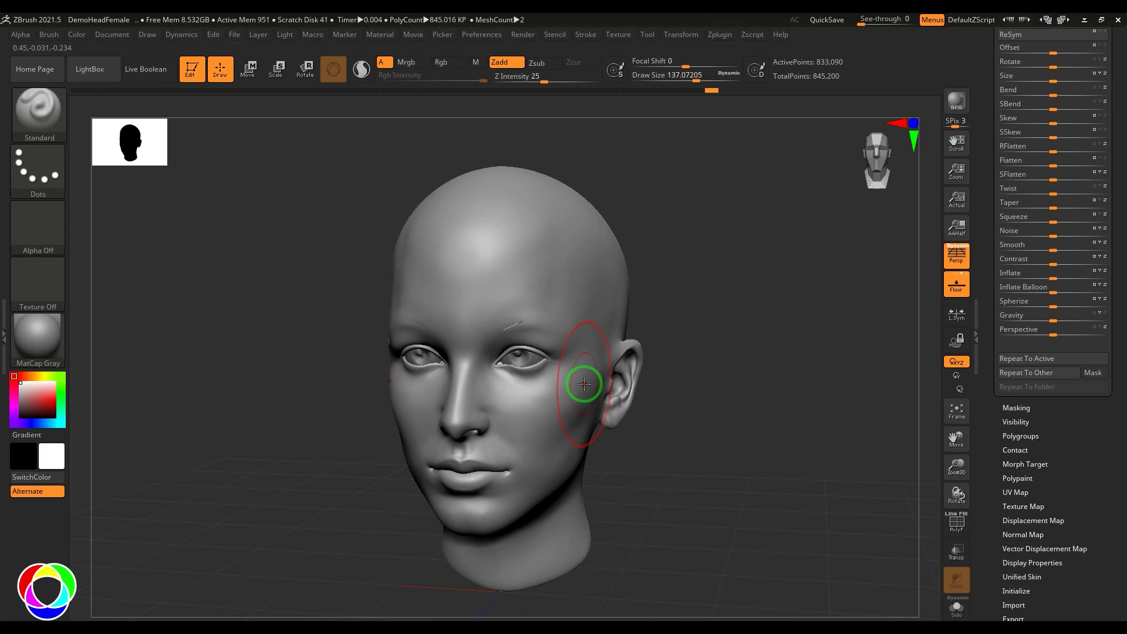
key("s")
left_click_drag(593, 368, 577, 368)
key("ctrl")
left_click(542, 309)
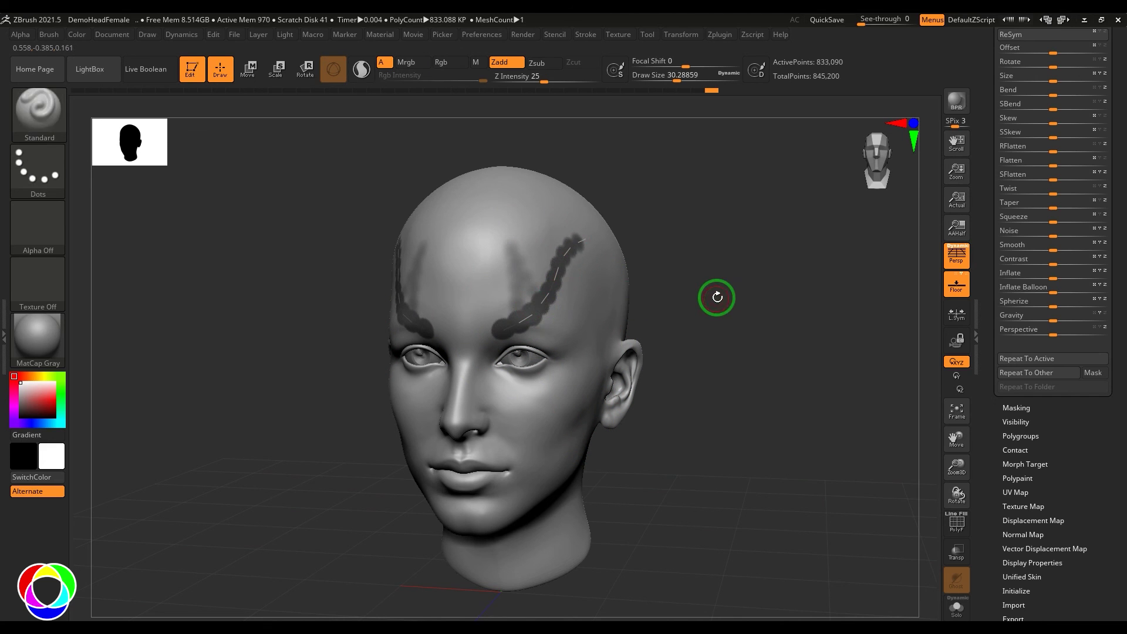
Clear the mask and reapply it along the existing forehead curve
left_click_drag(717, 297, 650, 296, "ctrl")
left_click(533, 311, "ctrl")
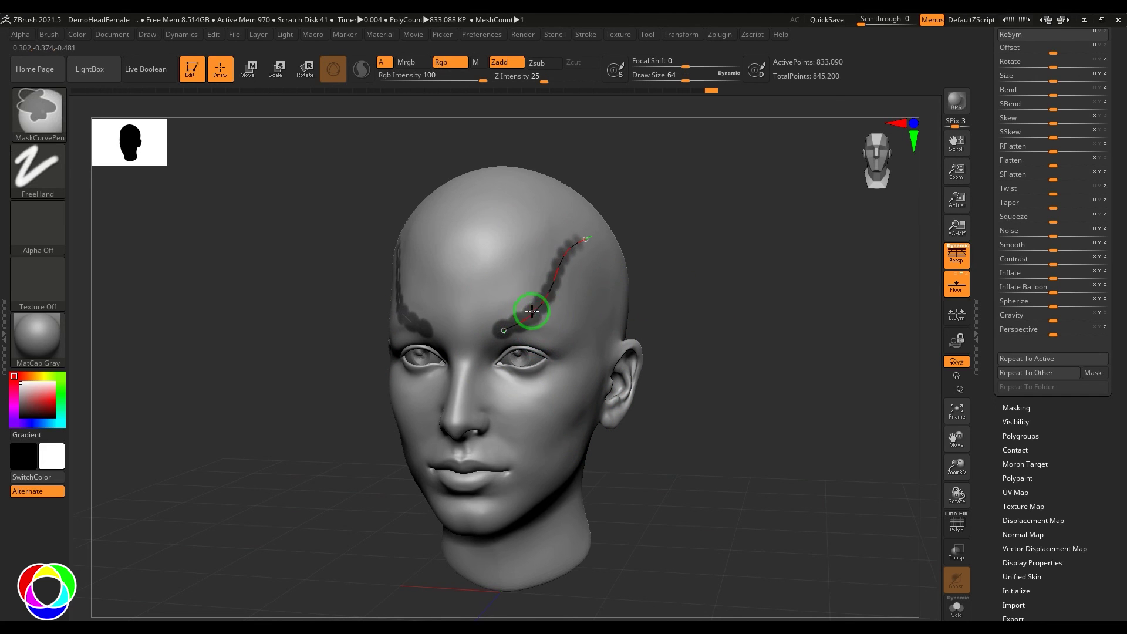
key("ctrl")
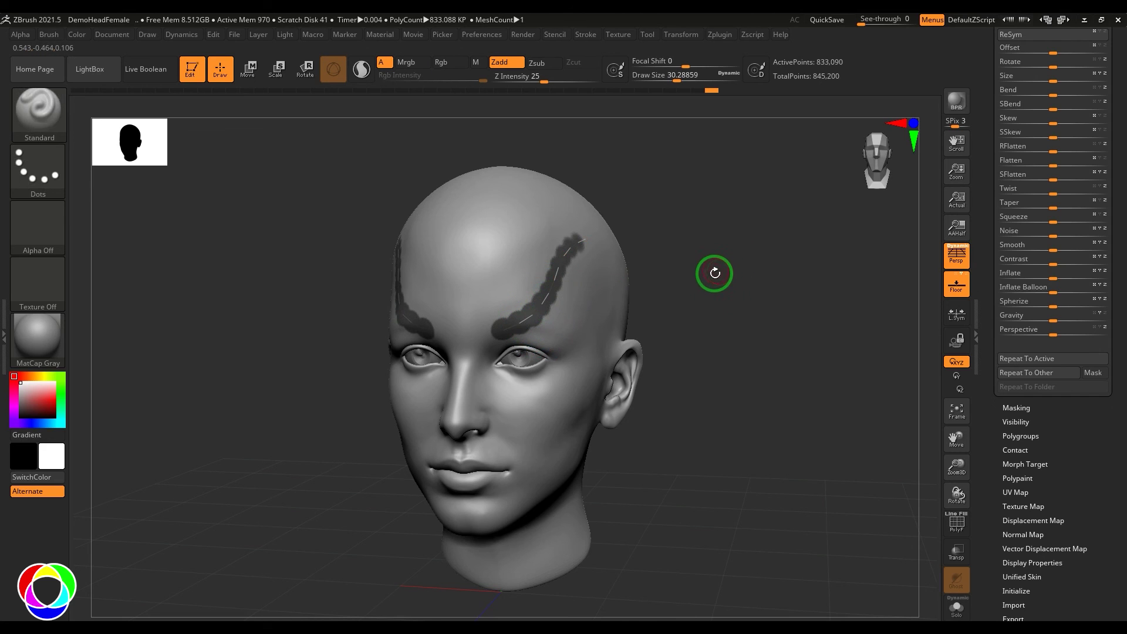
Draw an S-shaped MaskCurvePen curve from the brow up to the temple, darken the mask along it, and clear the mask
mouse_move(704, 274)
left_mouse_down("alt")
mouse_move(724, 321)
mouse_move(797, 312)
left_mouse_up("alt")
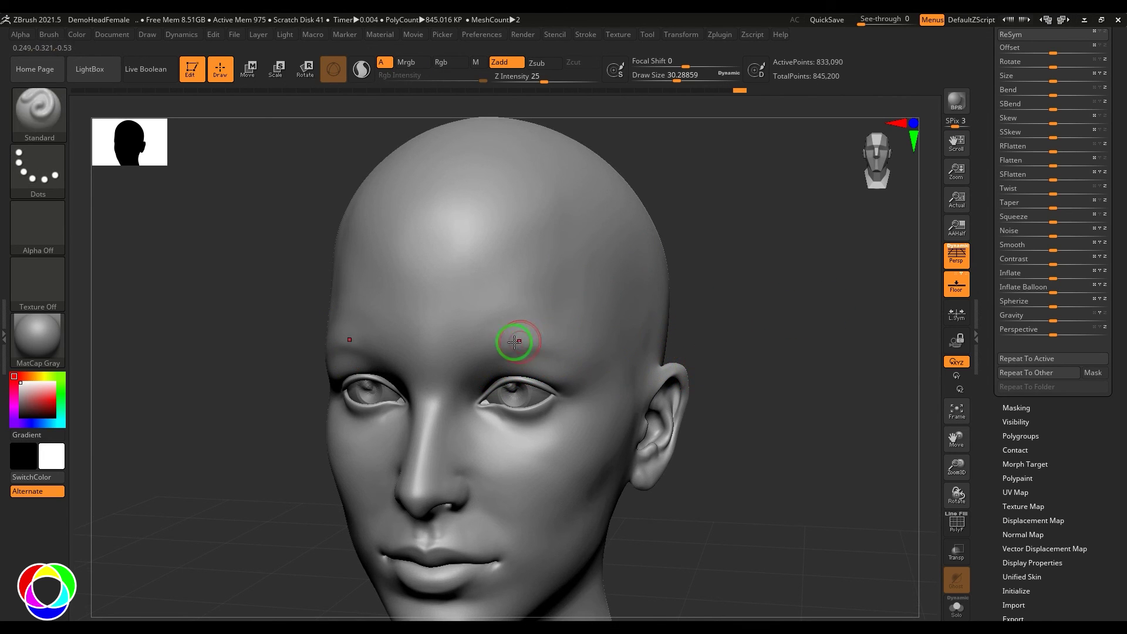
left_click_drag(496, 347, 543, 299, "ctrl")
left_click_drag(610, 225, 629, 235, "ctrl")
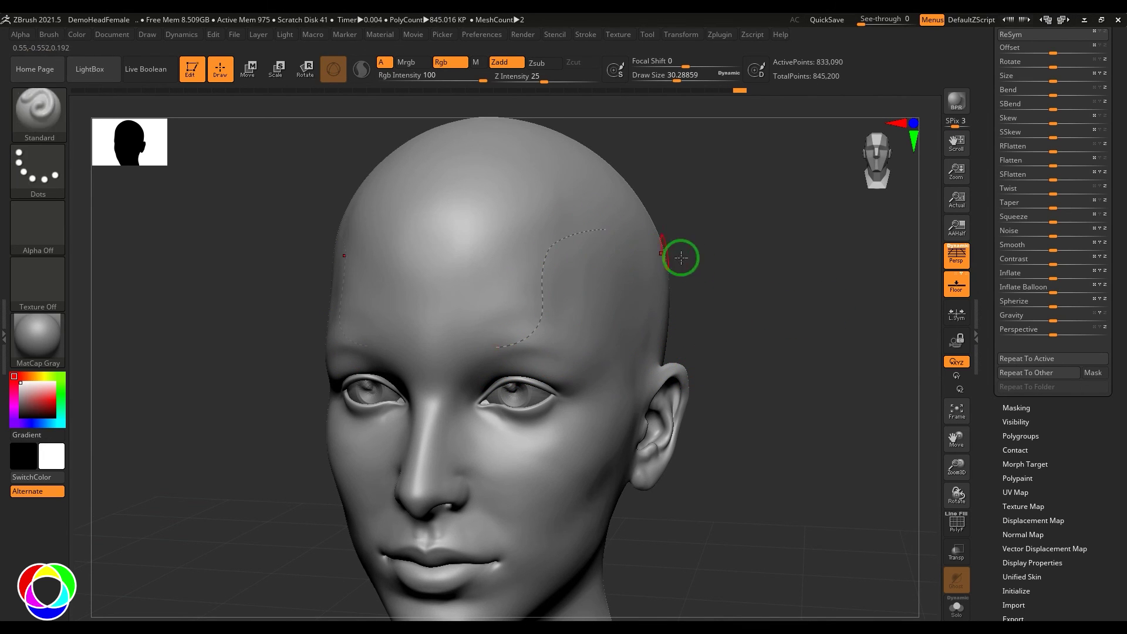
left_click(540, 322, "ctrl")
left_click(540, 322, "ctrl")
left_click(529, 336, "ctrl")
left_click(529, 335, "ctrl")
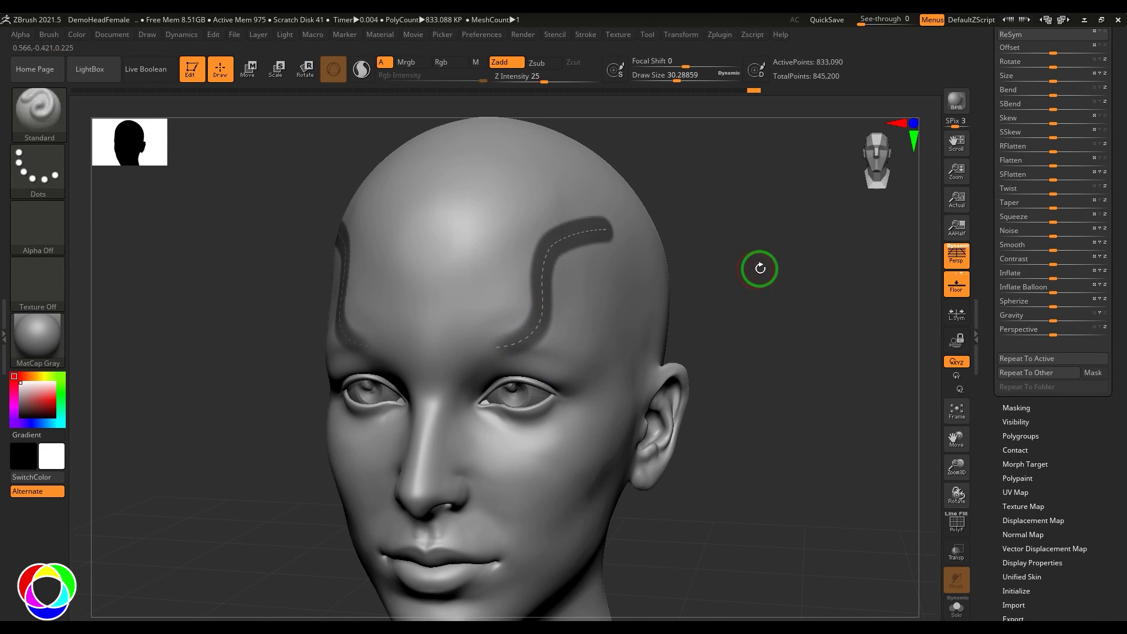
mouse_move(699, 301)
left_mouse_down("ctrl")
mouse_move(604, 327)
mouse_move(587, 307)
left_mouse_up("ctrl")
Set the draw size to about 185 and draw a MaskCurvePen curve from the temple down to the brow
key("s")
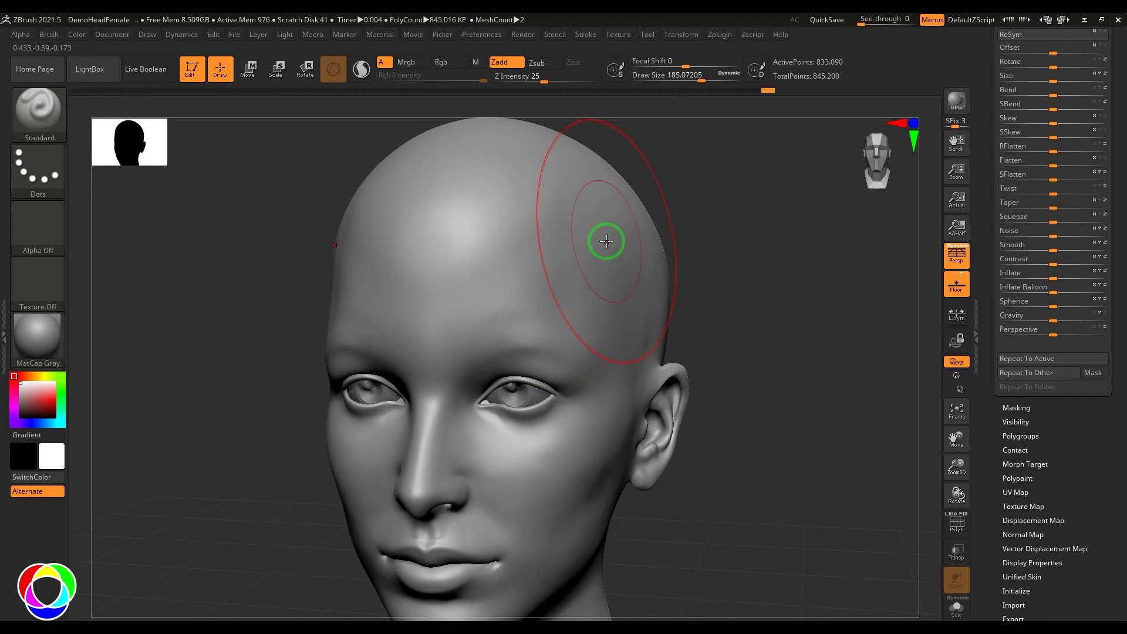
left_click_drag(615, 223, 536, 259, "ctrl+shift")
left_click_drag(449, 381, 451, 380, "ctrl")
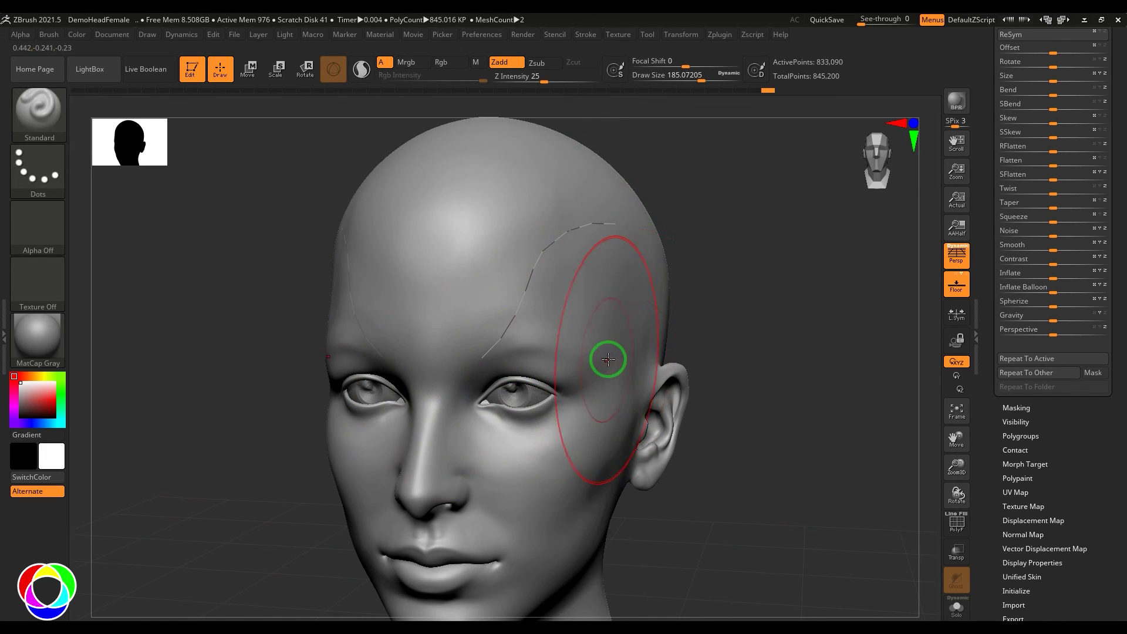
Reduce the draw size to about 20 and apply a dotted mask along the temple-to-brow curve
key("s")
left_click_drag(605, 361, 576, 362)
left_click(501, 339, "ctrl")
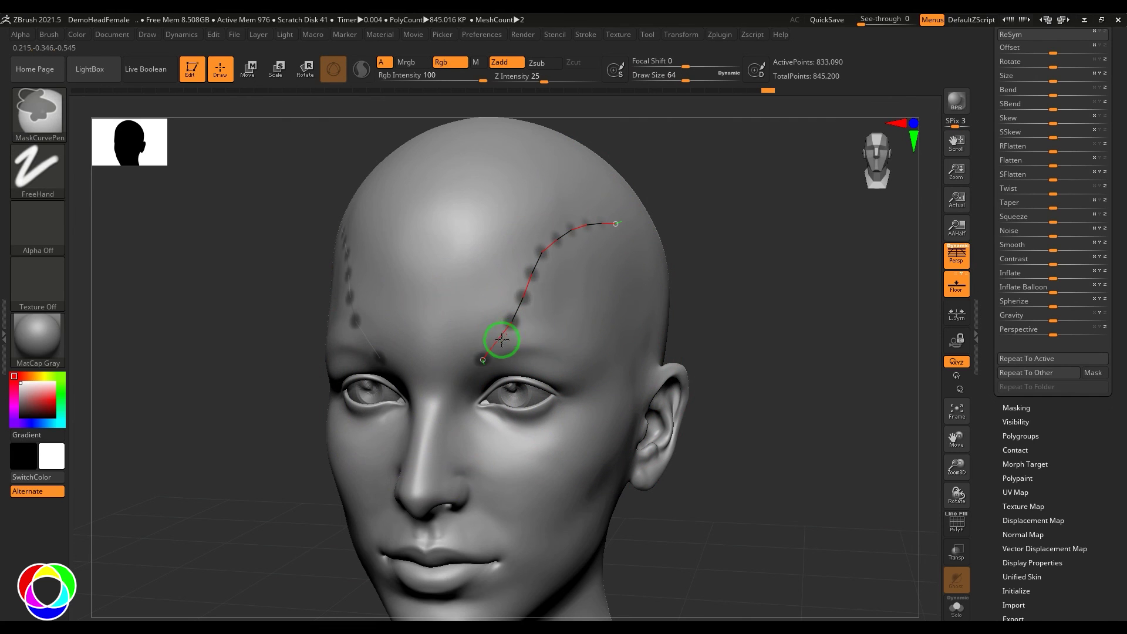
left_click(502, 339, "ctrl")
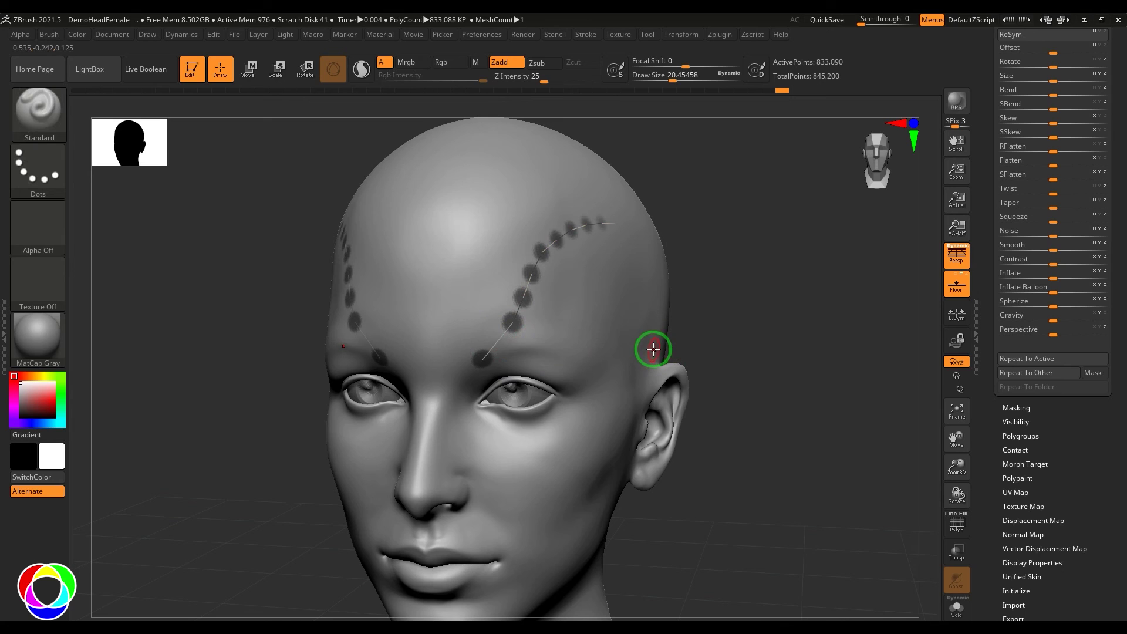
Review the available mask brushes and return the head to a straight front view
mouse_move(699, 284)
left_mouse_down()
mouse_move(722, 259)
mouse_move(749, 284)
mouse_move(729, 284)
mouse_move(669, 327)
mouse_move(637, 323)
mouse_move(689, 330)
left_mouse_up()
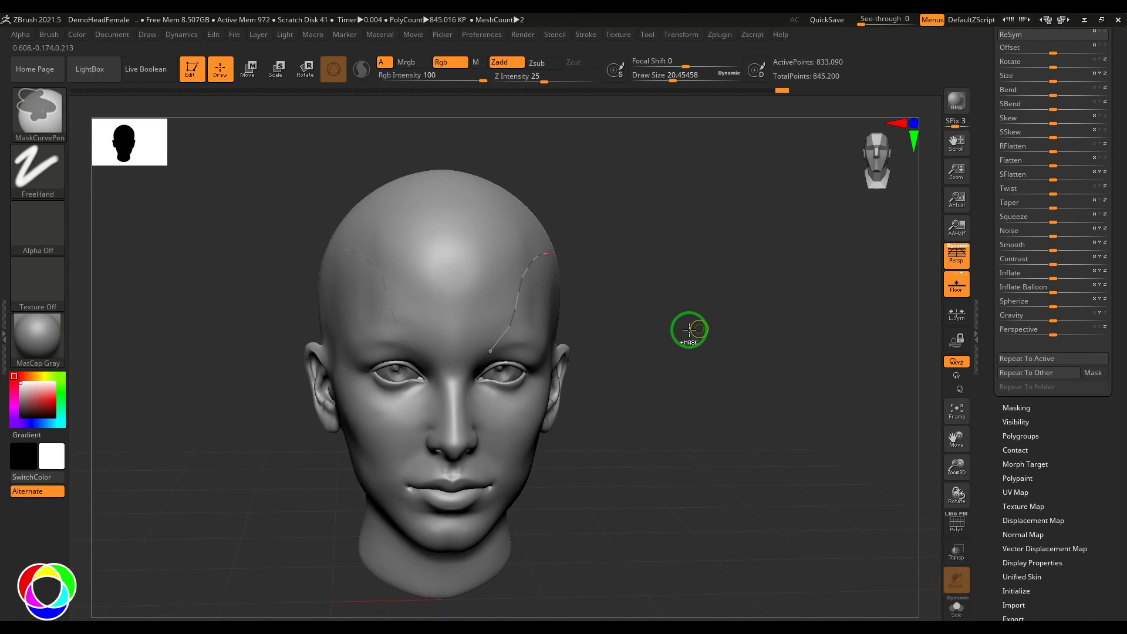
left_click(38, 107, "ctrl")
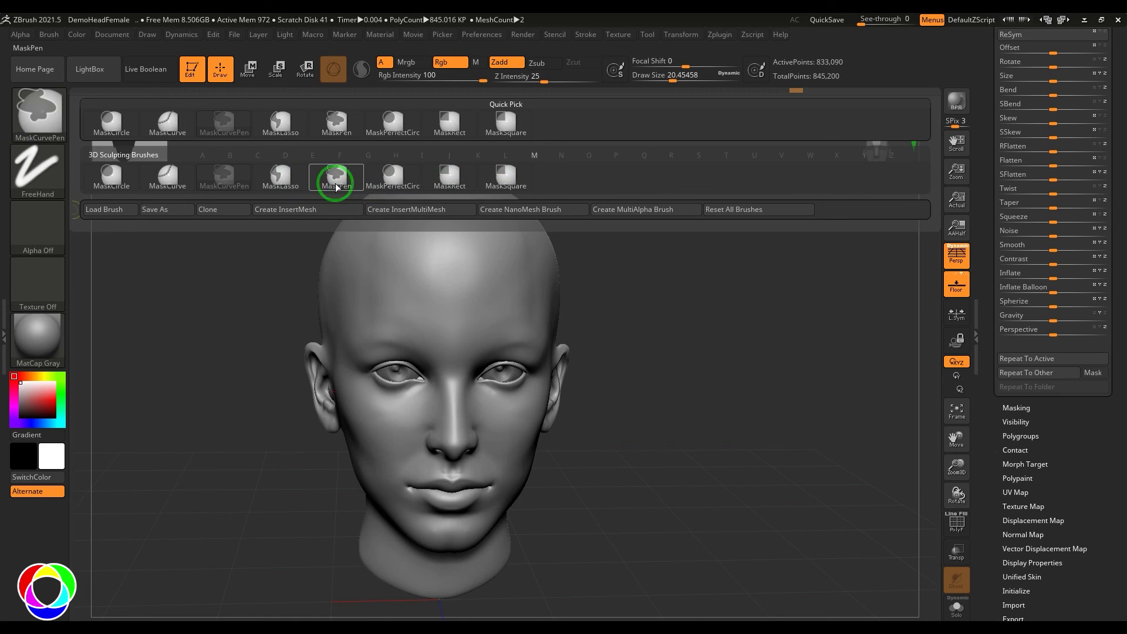
mouse_move(331, 189)
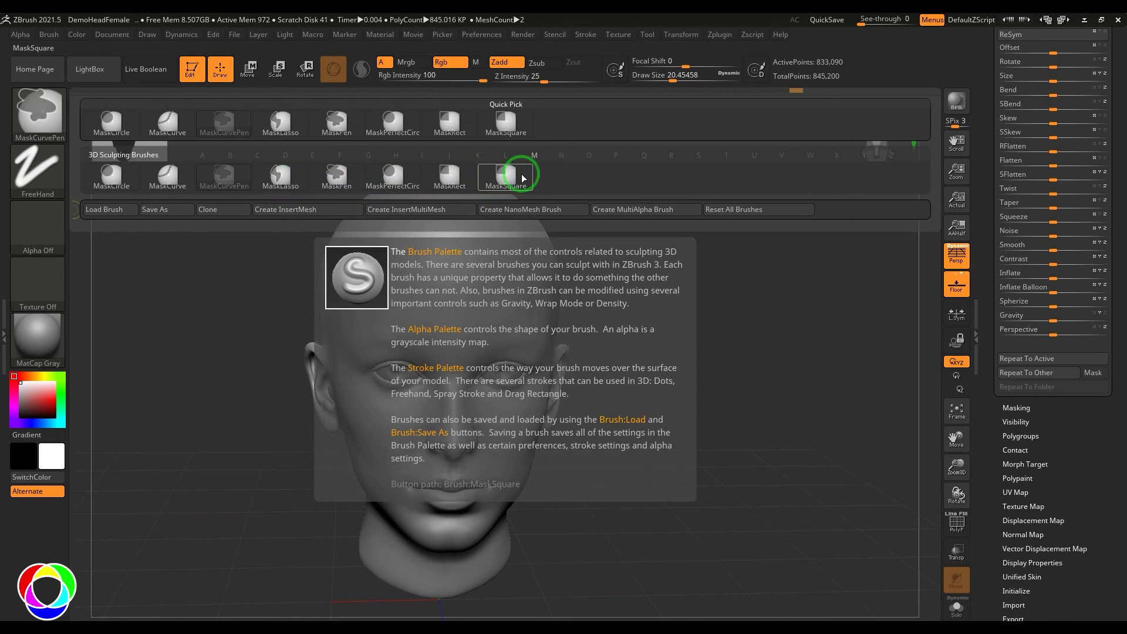
left_click(282, 176)
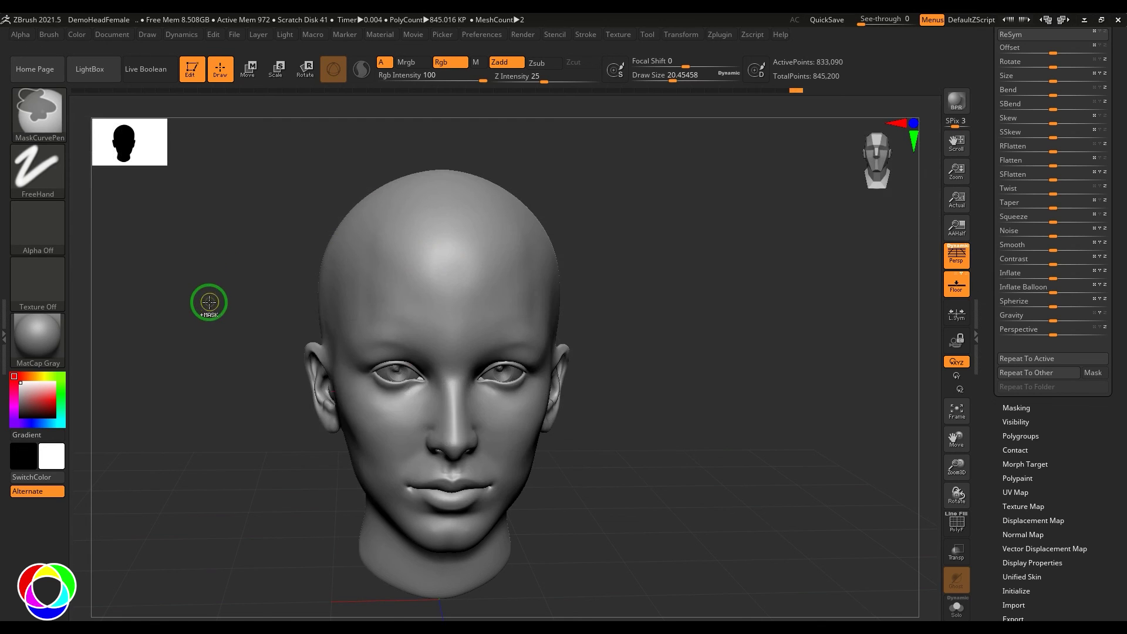
left_click_drag(522, 184, 549, 184, "shift")
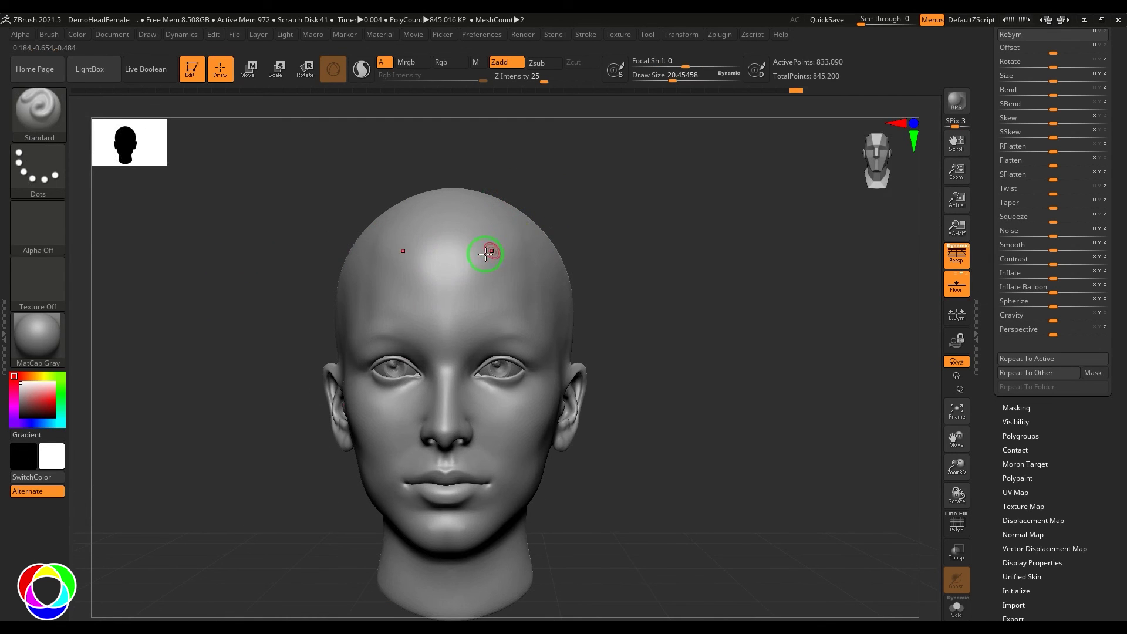
left_click_drag(649, 261, 679, 312)
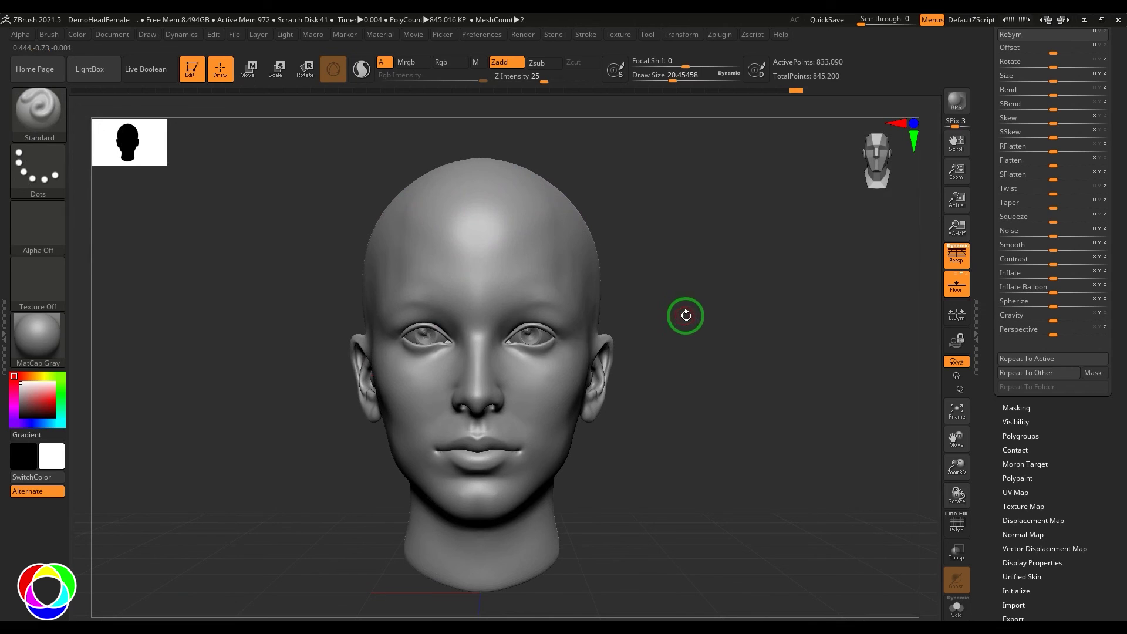
Expand the Masking settings and bring all of their options into view
left_click(1034, 405)
left_click_drag(1054, 415, 1078, 514)
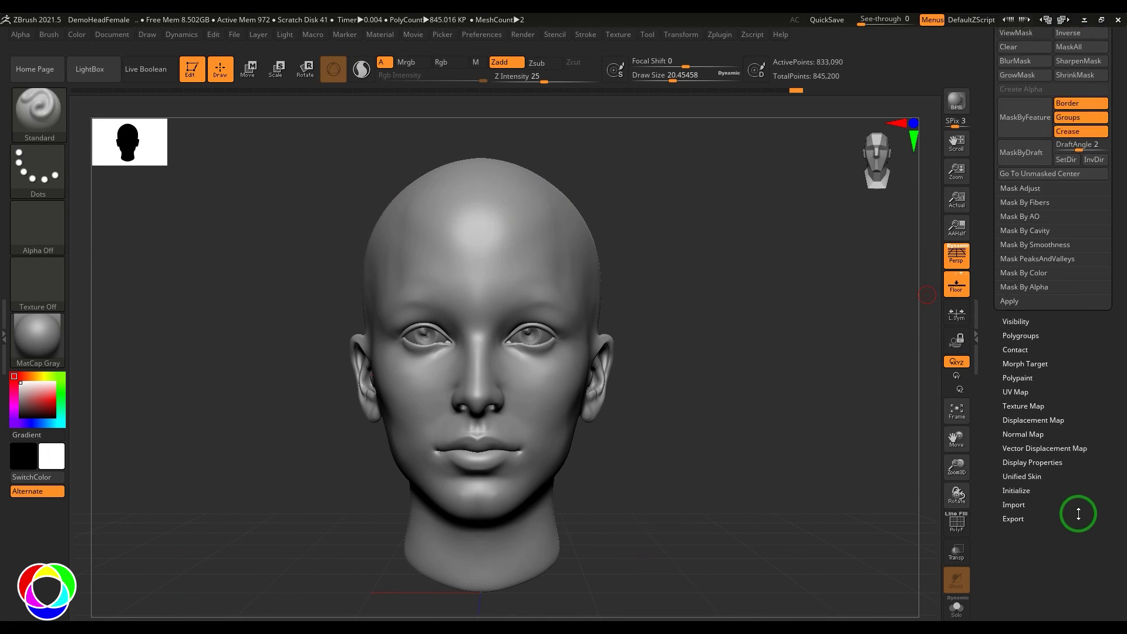
scroll(1078, 514, "up", 2)
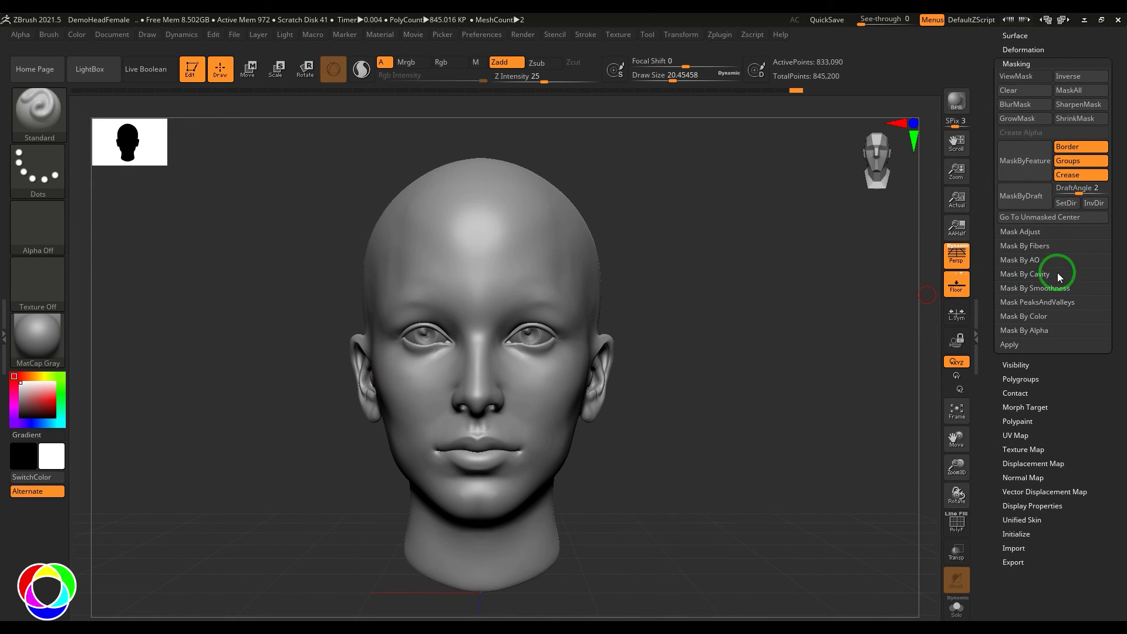